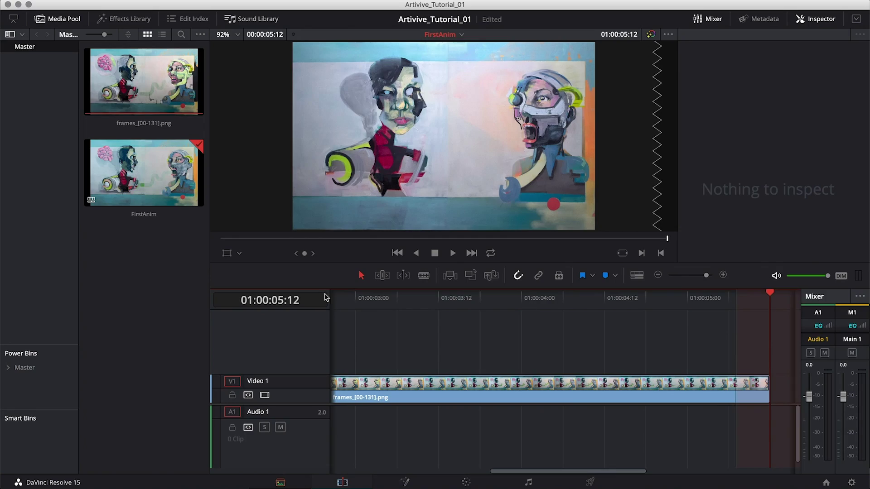
Return the playhead to 01:00:00:00 and play the FirstAnim timeline from its first frame
{"action": "left_click_drag", "start_coordinate": [333, 302], "coordinate": [316, 311]}
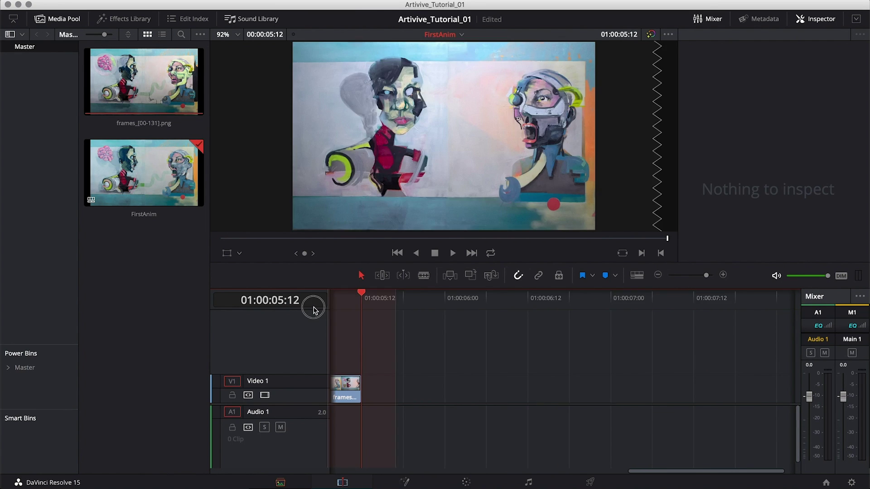
{"action": "key", "text": "space"}
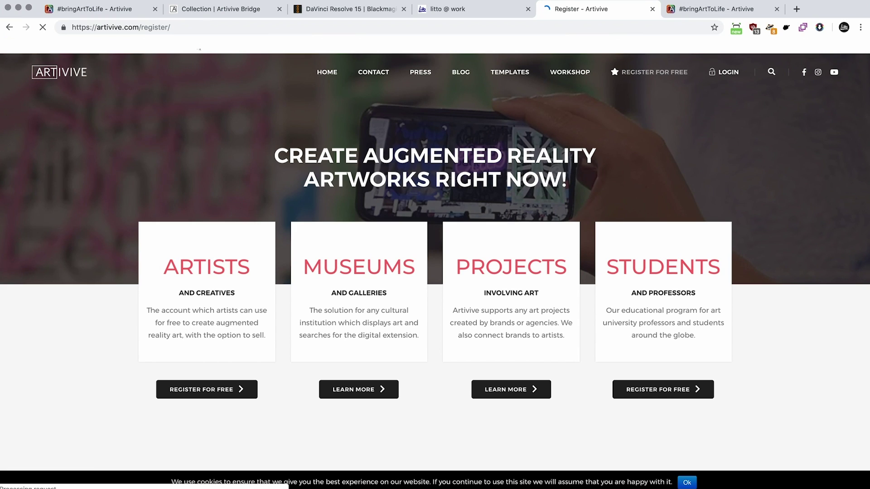
Switch to the 'Collection | Artivive Bridge' browser tab to show the artwork folders
{"action": "left_click", "coordinate": [223, 10]}
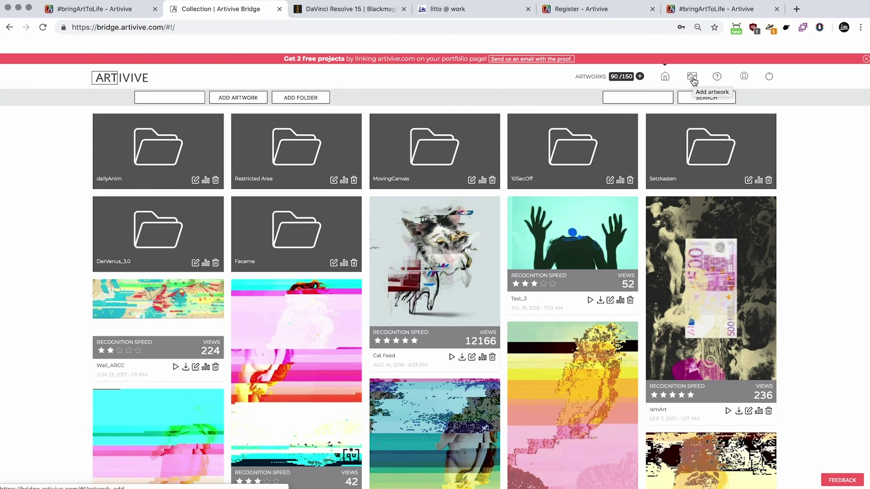
Add a new artwork project in Artivive Bridge, then bring the Finder frames window forward
{"action": "left_click", "coordinate": [692, 79]}
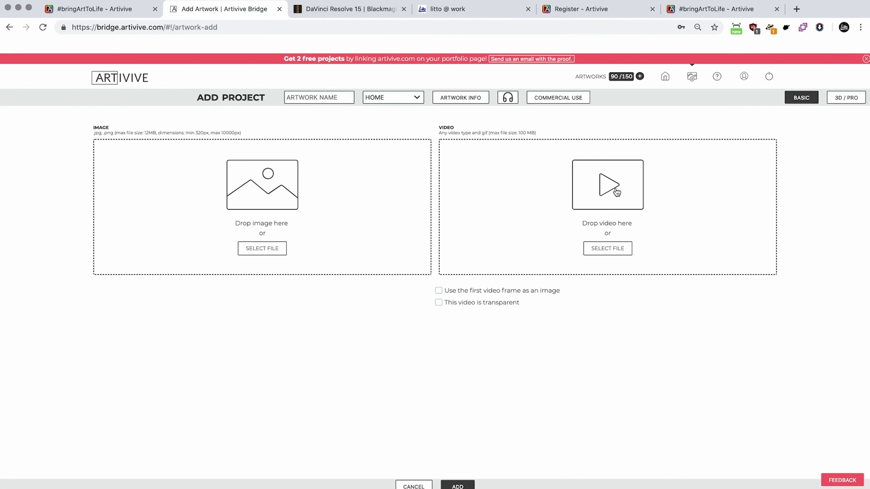
{"action": "key", "text": "super+Tab"}
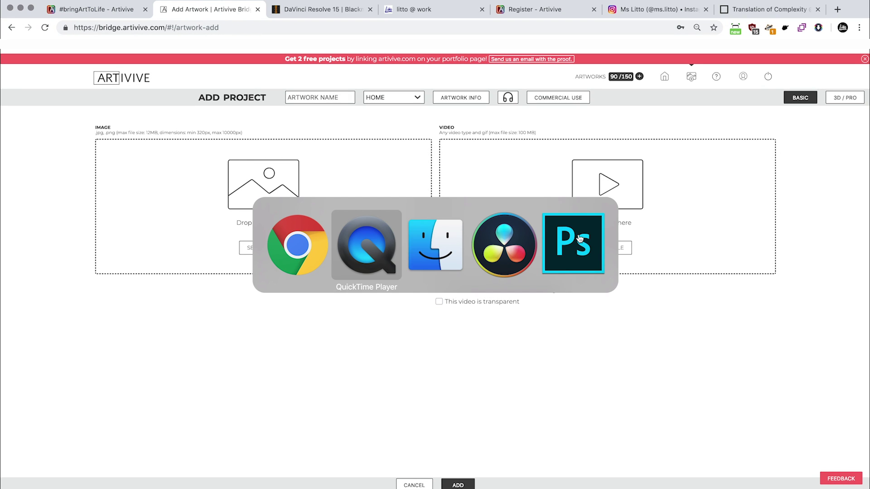
{"action": "key", "text": "super+Tab"}
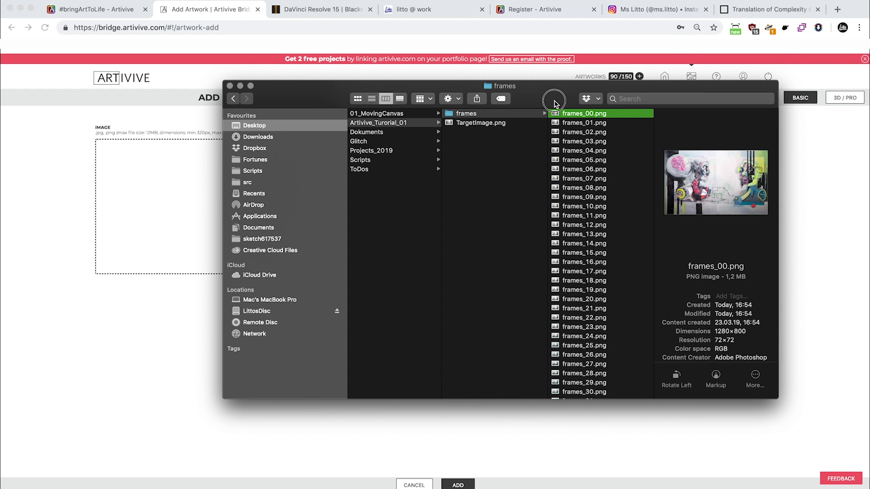
Move the Finder window aside and Quick Look through frames starting at frames_10.png
{"action": "left_click_drag", "start_coordinate": [555, 104], "coordinate": [418, 25]}
{"action": "left_click", "coordinate": [449, 46]}
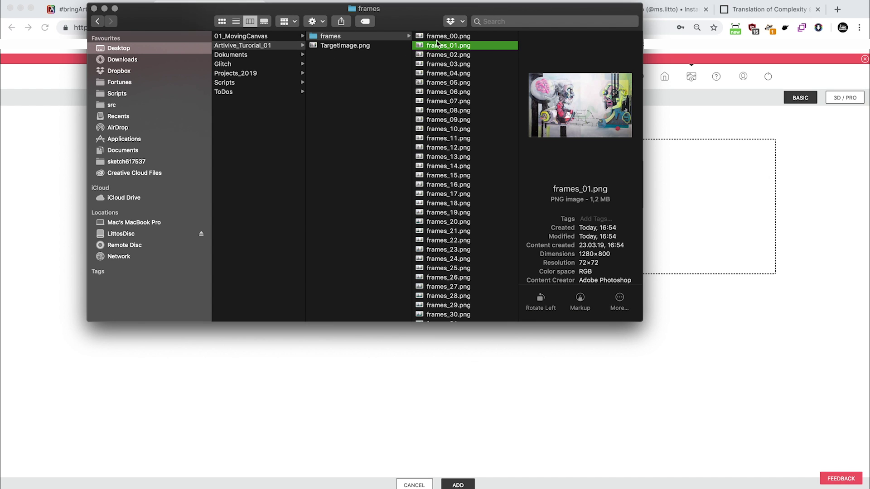
{"action": "left_click", "coordinate": [446, 129]}
{"action": "key", "text": "space"}
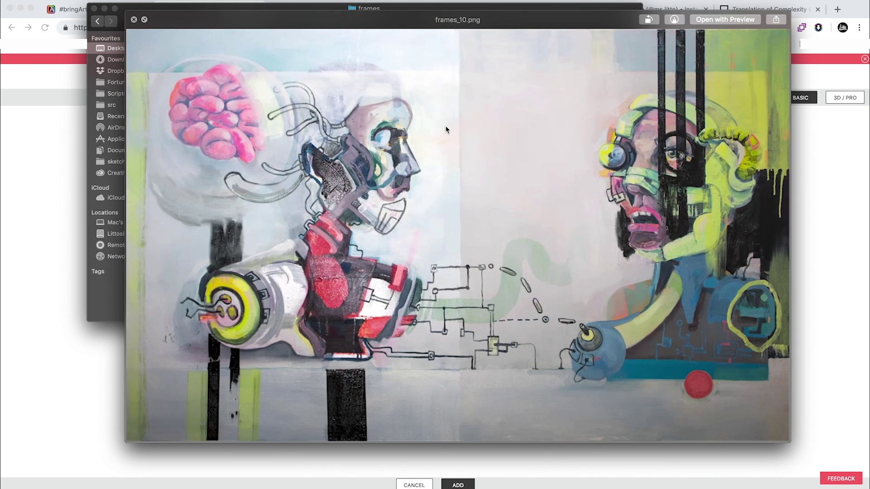
{"action": "key", "text": "Down"}
{"action": "key", "text": "Down"}
{"action": "key", "text": "Down"}
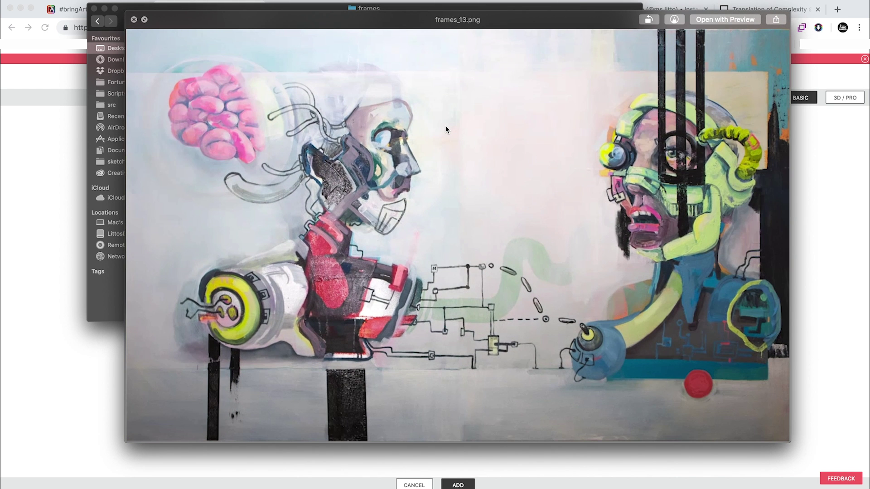
{"action": "key", "text": "Down"}
{"action": "key", "text": "Down"}
{"action": "key", "text": "Down"}
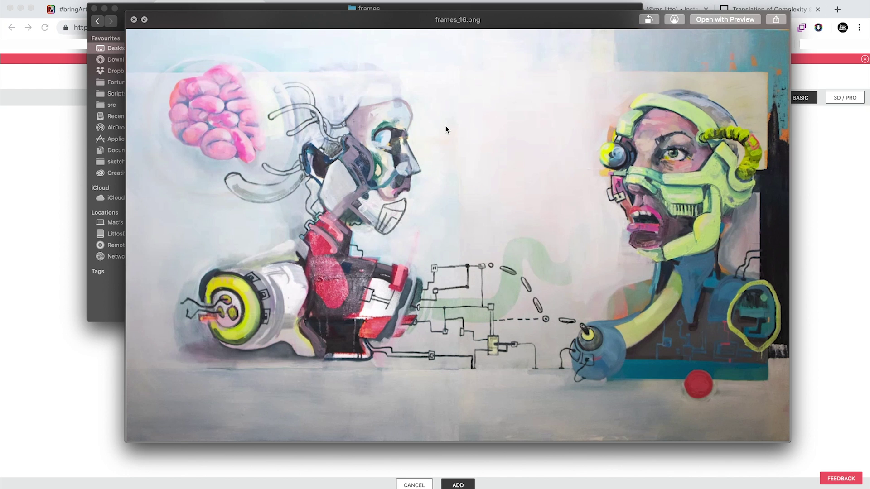
{"action": "key", "text": "space"}
Check that frames_00.png measures 1280×800 and compare it with frames_01.png
{"action": "left_click", "coordinate": [455, 36]}
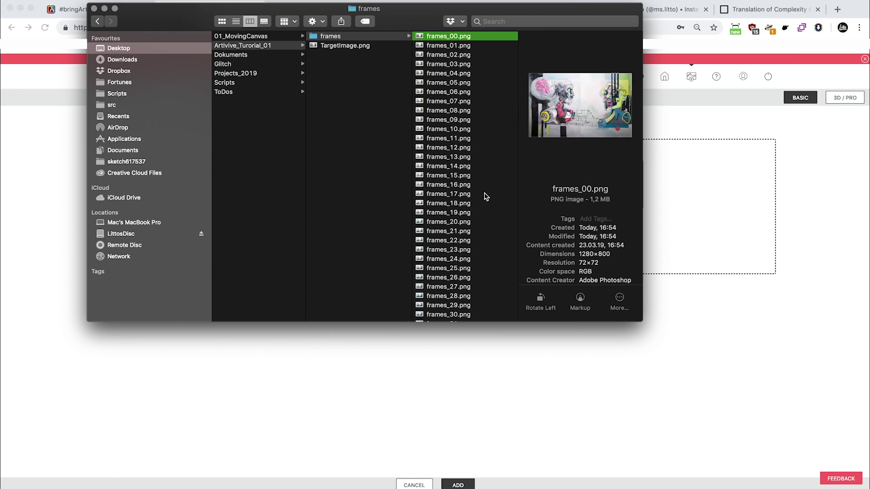
{"action": "scroll", "coordinate": [609, 256], "scroll_direction": "down", "scroll_amount": 2}
{"action": "left_click_drag", "start_coordinate": [614, 224], "coordinate": [577, 224]}
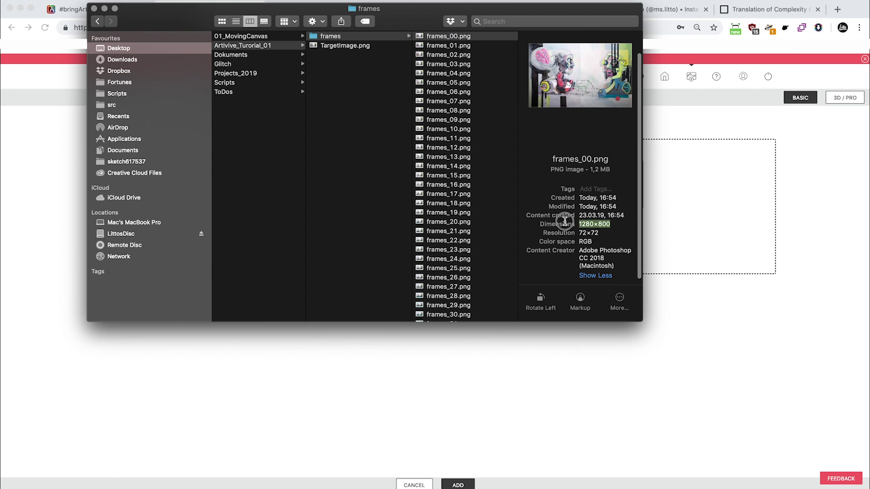
{"action": "left_click", "coordinate": [444, 39]}
{"action": "left_click", "coordinate": [453, 45]}
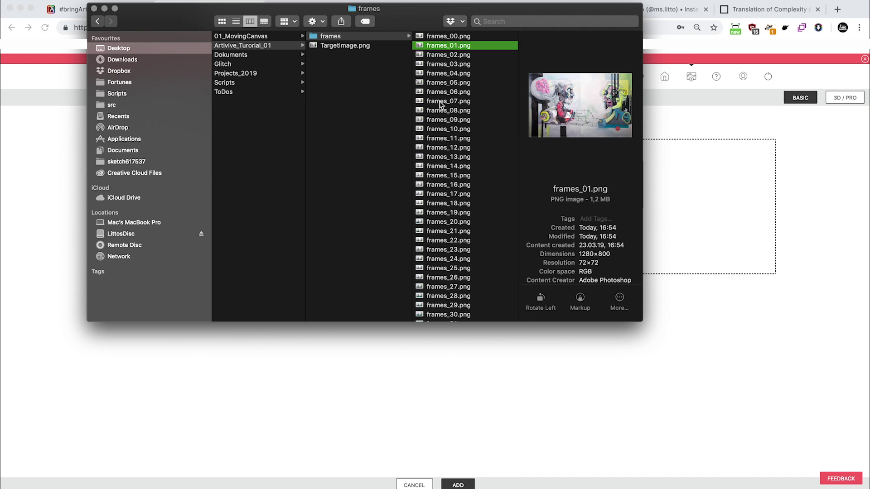
{"action": "left_click", "coordinate": [455, 38]}
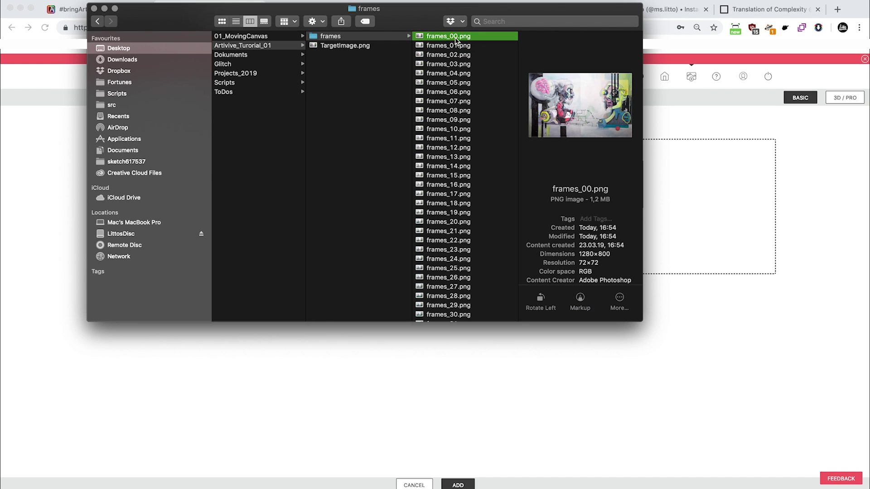
{"action": "left_click", "coordinate": [456, 45]}
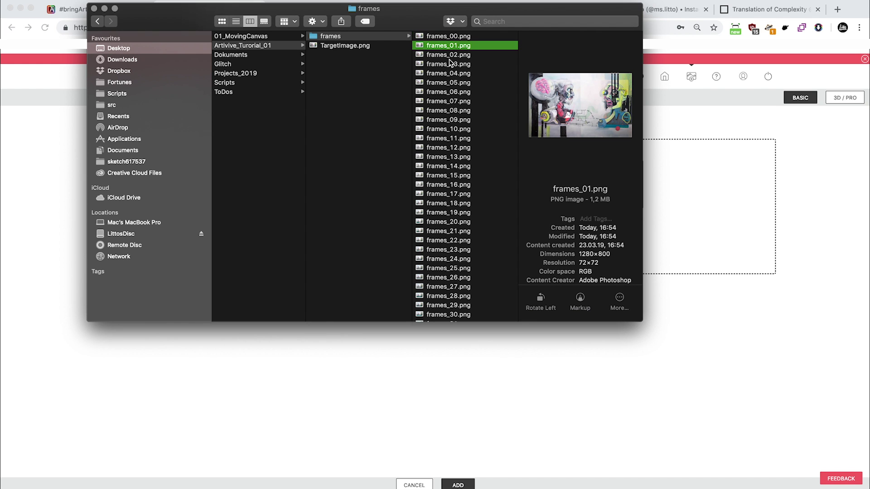
Scroll to the end of the list and select the last frame, frames_131.png
{"action": "scroll", "coordinate": [451, 178], "scroll_direction": "down", "scroll_amount": 10}
{"action": "scroll", "coordinate": [458, 136], "scroll_direction": "up", "scroll_amount": 10}
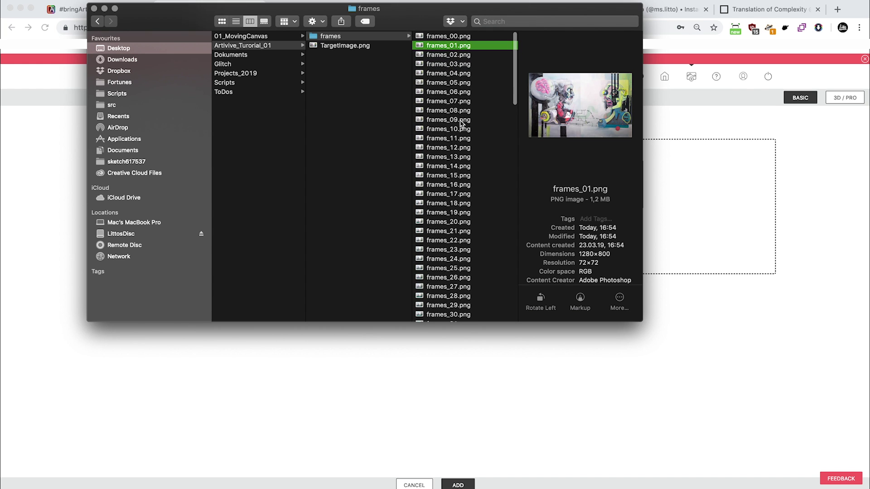
{"action": "scroll", "coordinate": [460, 123], "scroll_direction": "down", "scroll_amount": 20}
{"action": "left_click", "coordinate": [456, 318]}
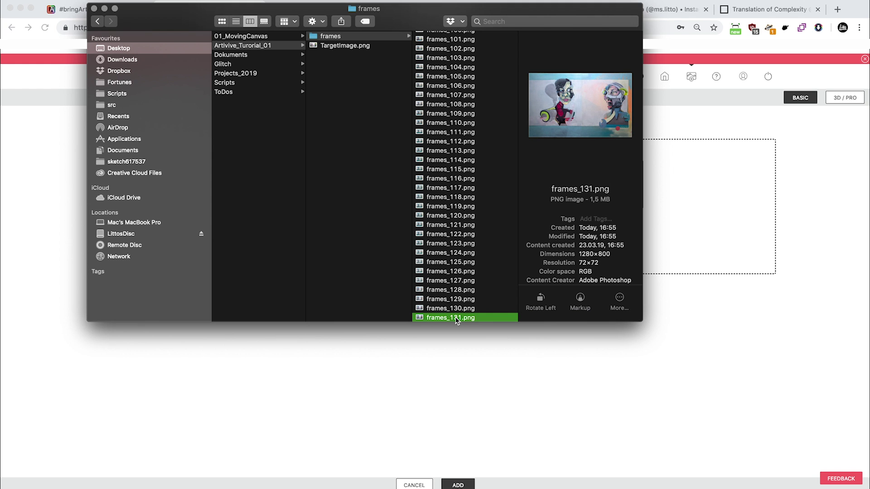
{"action": "scroll", "coordinate": [456, 313], "scroll_direction": "up", "scroll_amount": 20}
Create a new Project Manager project named Artivive_Tutorial_01
{"action": "left_click", "coordinate": [449, 195]}
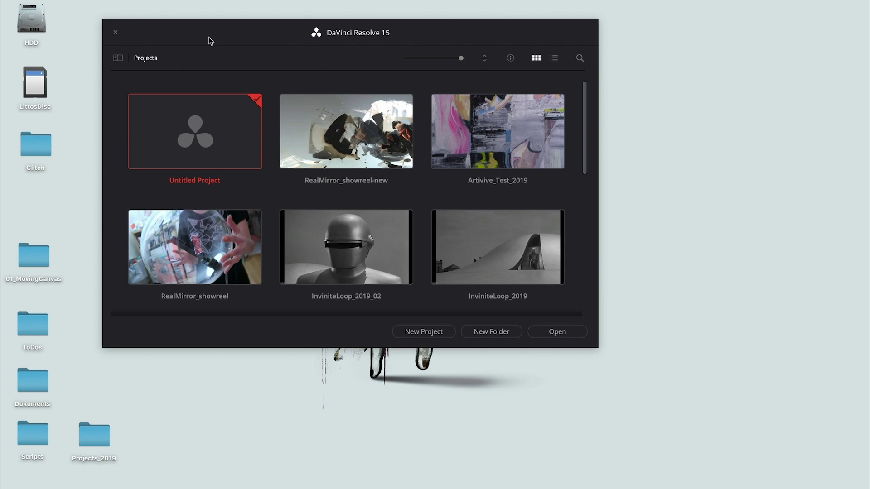
{"action": "left_click", "coordinate": [432, 333]}
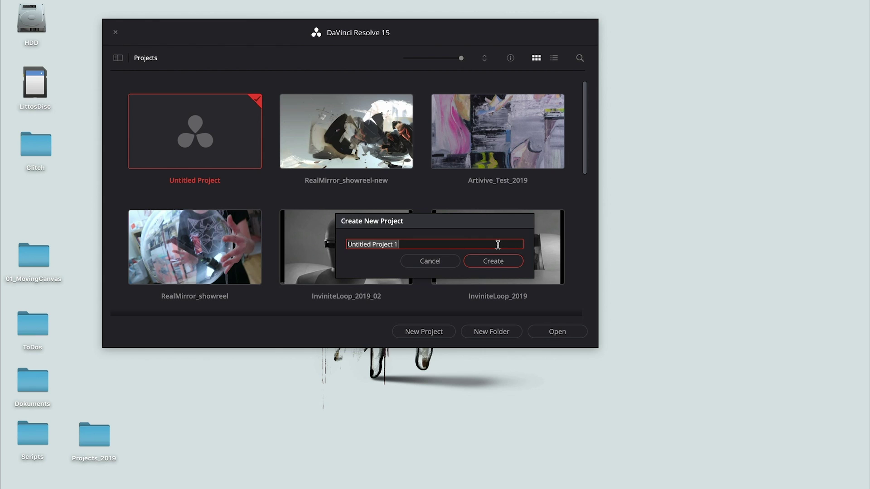
{"action": "type", "text": "A"}
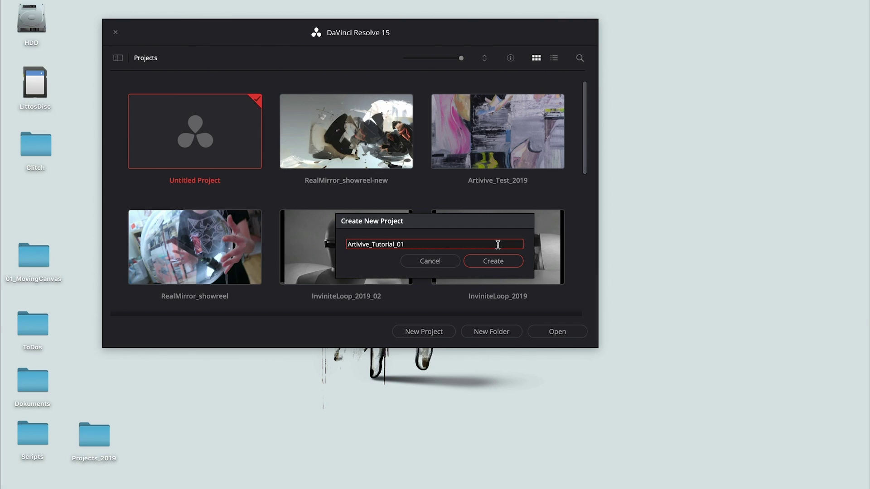
{"action": "type", "text": "rtivive_Tutorial_01"}
{"action": "key", "text": "Return"}
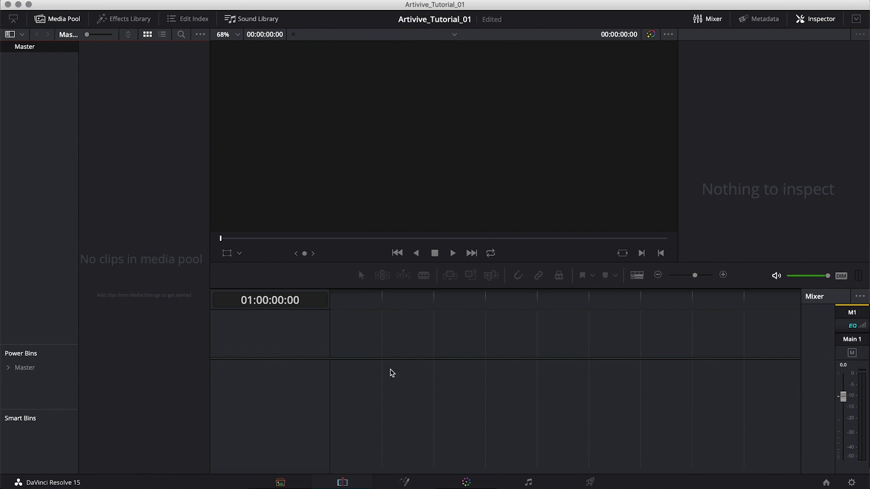
Drag the frames folder from Finder into the media pool and enlarge the clip thumbnails
{"action": "key", "text": "super+Tab"}
{"action": "key", "text": "super+Tab"}
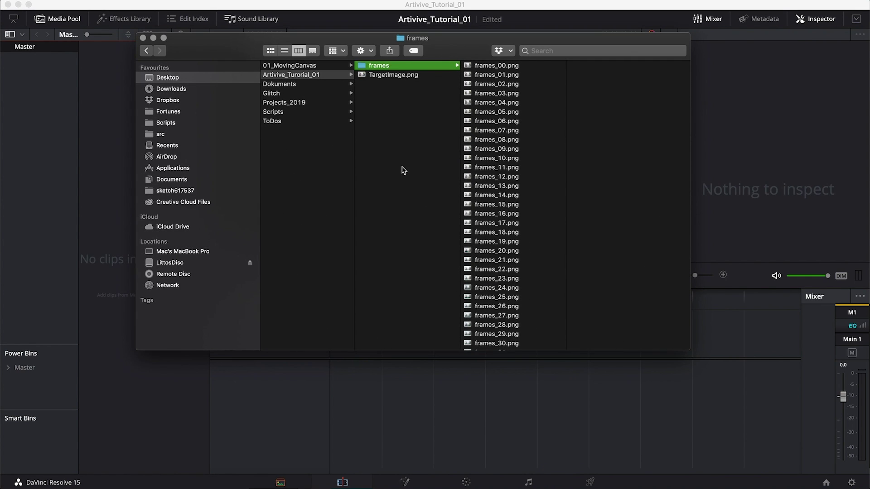
{"action": "left_click_drag", "start_coordinate": [264, 41], "coordinate": [459, 101]}
{"action": "left_click", "coordinate": [562, 132]}
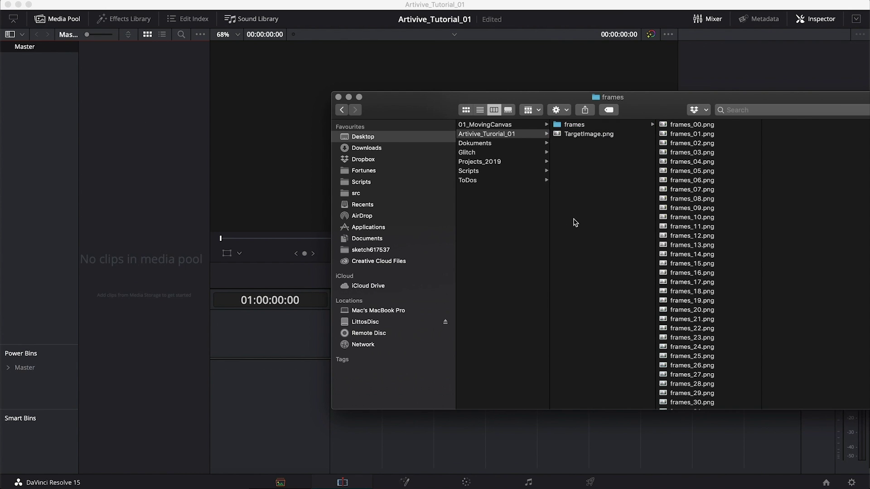
{"action": "left_click_drag", "start_coordinate": [585, 125], "coordinate": [180, 149]}
{"action": "left_click", "coordinate": [126, 100]}
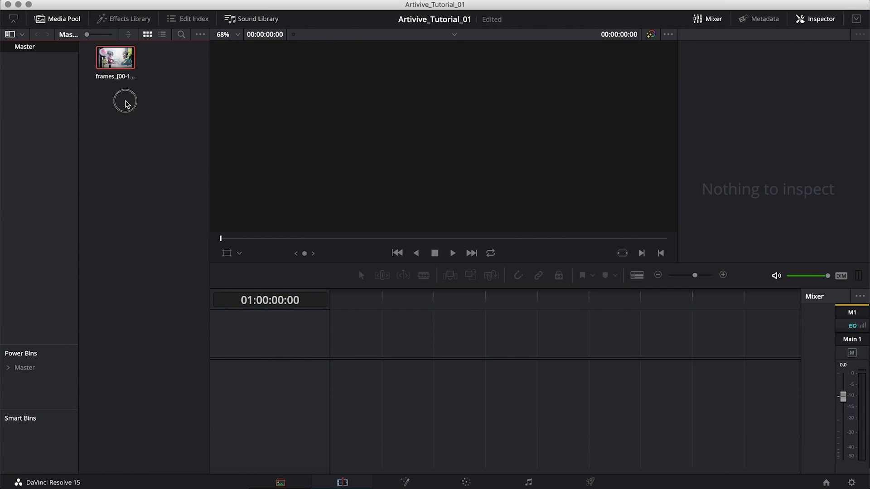
{"action": "left_click_drag", "start_coordinate": [87, 34], "coordinate": [104, 36]}
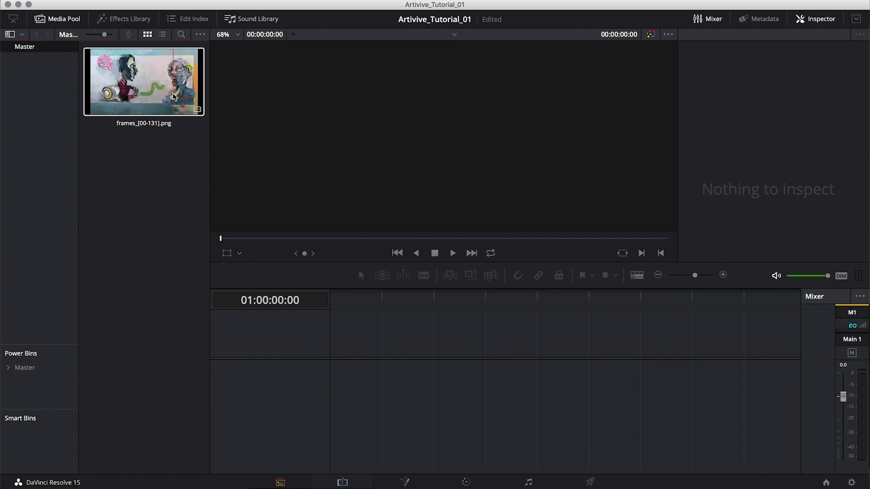
Drop the frames_[00-131].png clip onto a new timeline and rename Timeline 1 to FirstAnim
{"action": "left_click_drag", "start_coordinate": [125, 86], "coordinate": [343, 321]}
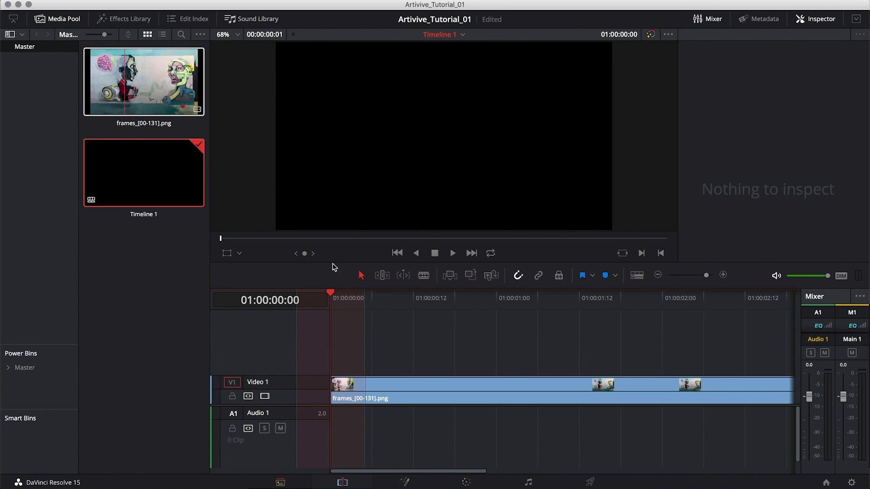
{"action": "left_click", "coordinate": [172, 183]}
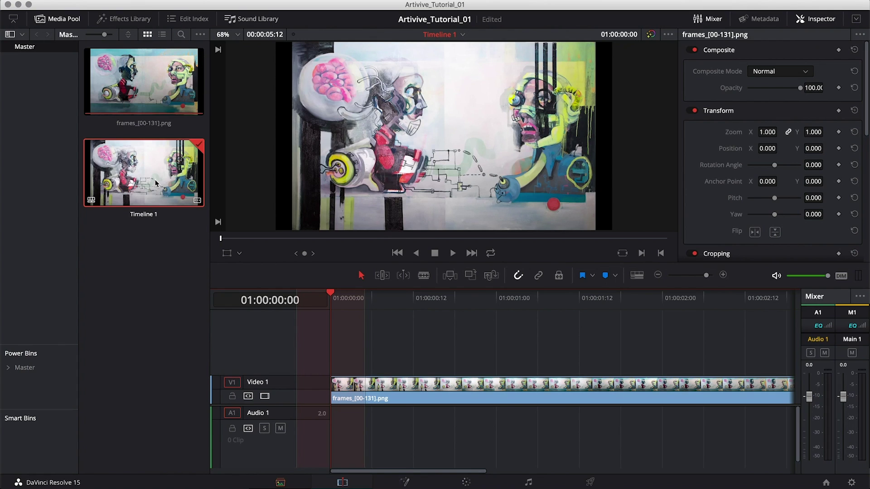
{"action": "double_click", "coordinate": [143, 215]}
{"action": "type", "text": "FirstAnim"}
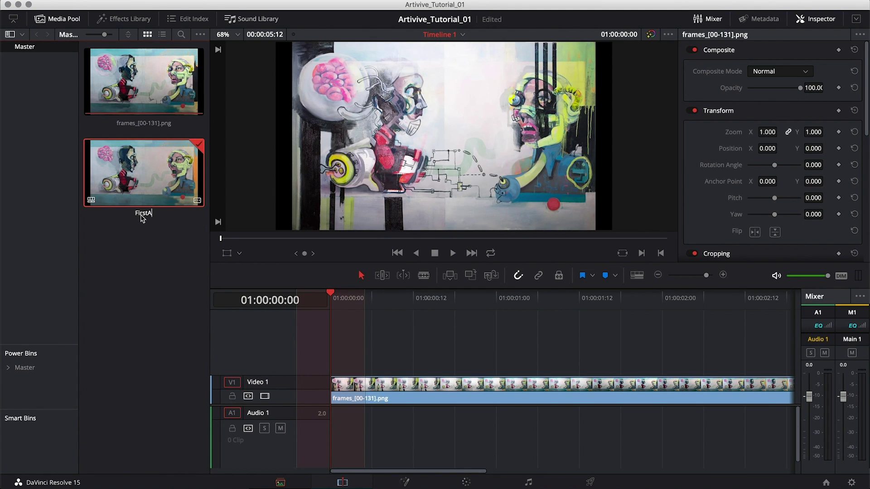
{"action": "key", "text": "Return"}
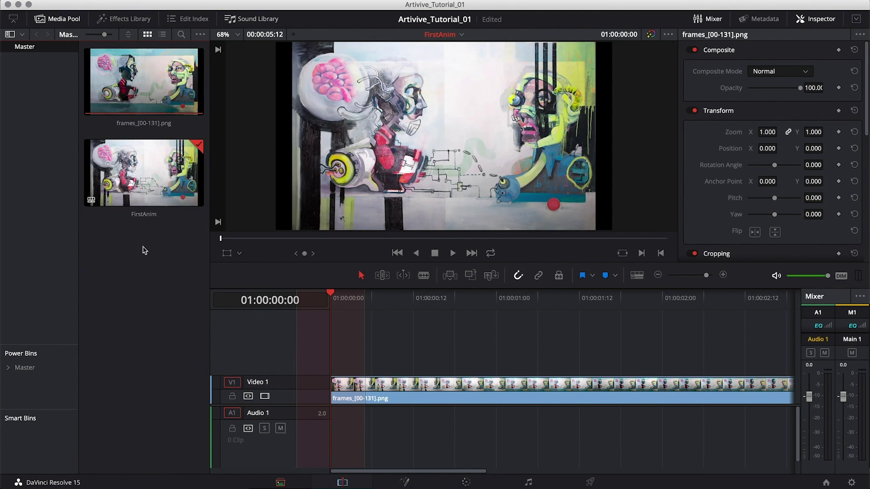
{"action": "left_click", "coordinate": [141, 156]}
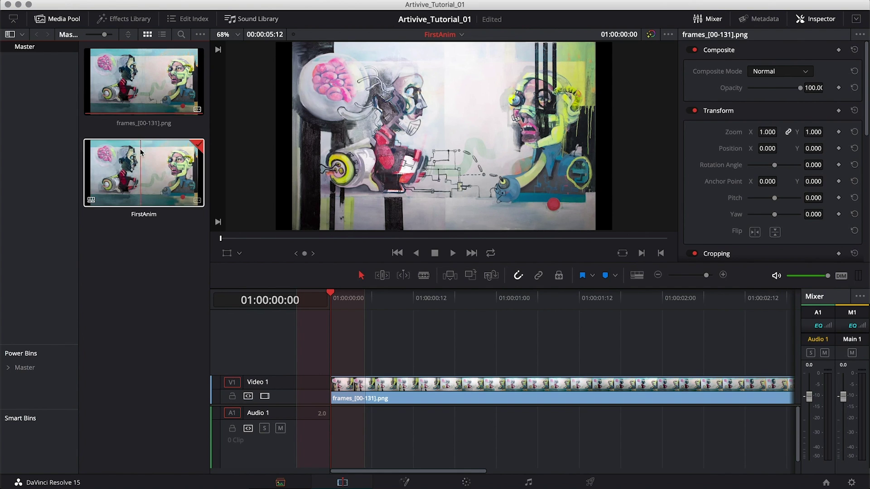
{"action": "left_click", "coordinate": [531, 318]}
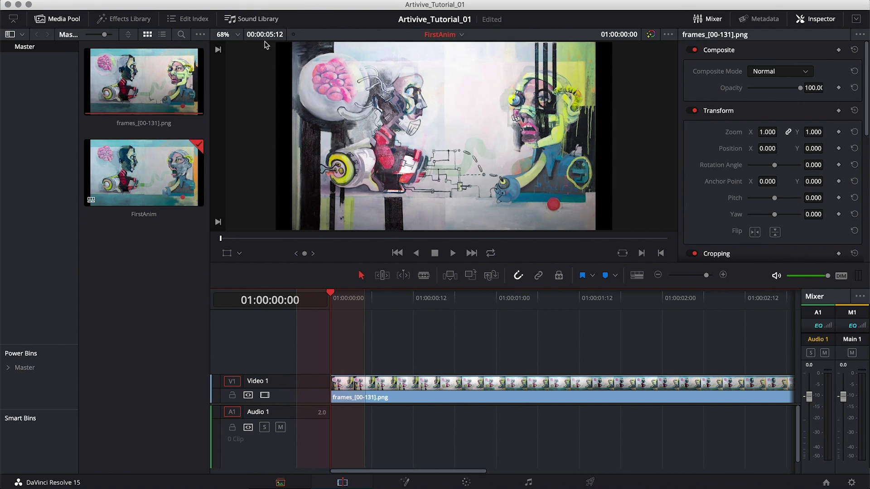
Set the timeline resolution in Project Settings to 1280 x 800 and save
{"action": "left_click", "coordinate": [102, 0]}
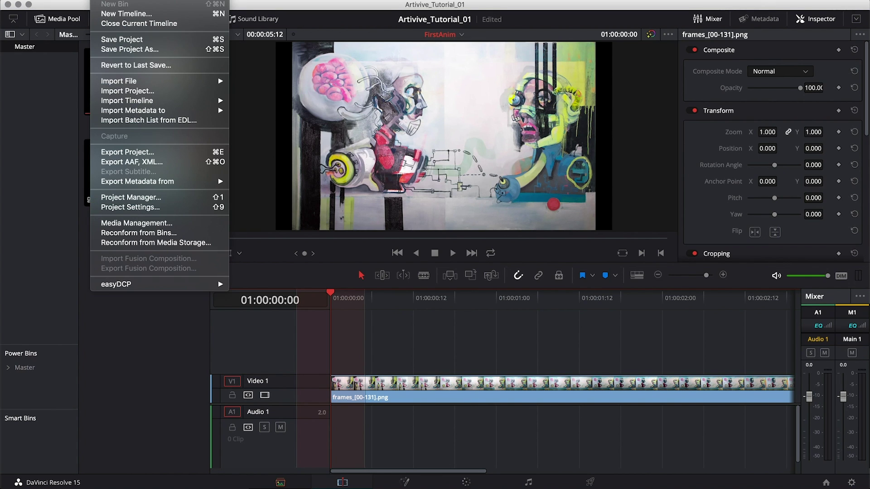
{"action": "left_click", "coordinate": [137, 209]}
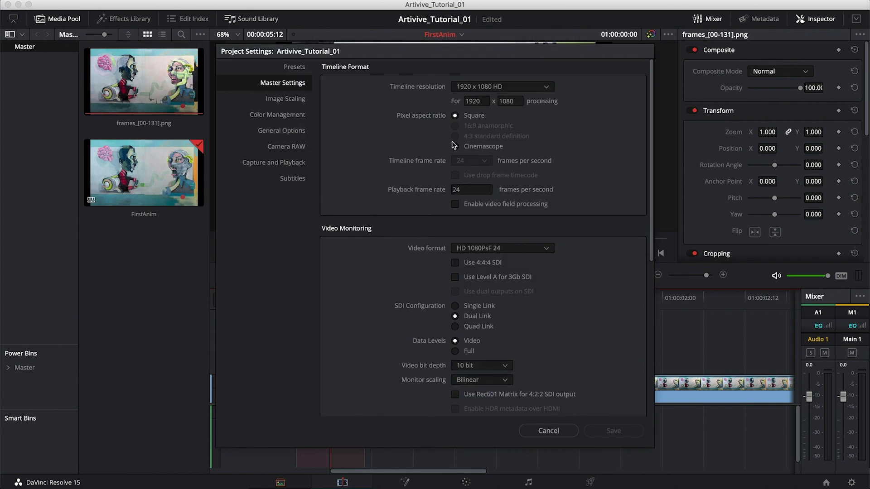
{"action": "left_click", "coordinate": [480, 102]}
{"action": "type", "text": "1"}
{"action": "key", "text": "Tab"}
{"action": "type", "text": "8"}
{"action": "scroll", "coordinate": [561, 360], "scroll_direction": "down", "scroll_amount": 3}
{"action": "left_click", "coordinate": [603, 430]}
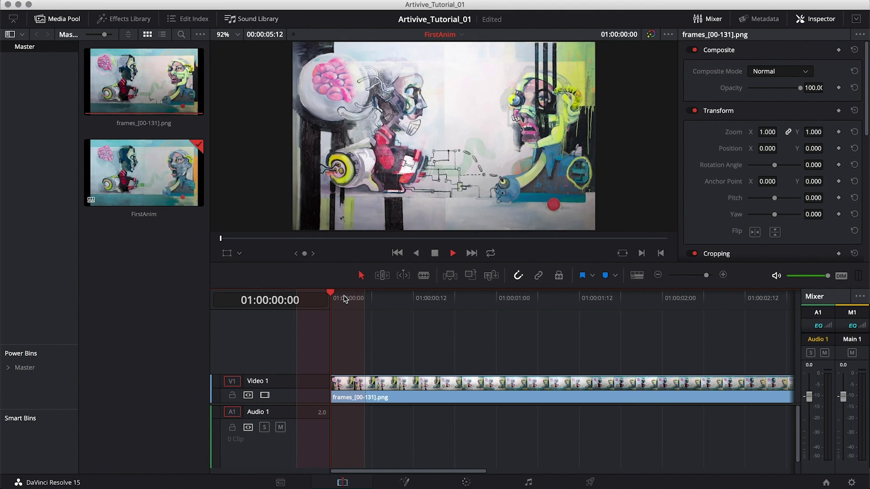
Play FirstAnim through to its final frame and go to the Deliver page
{"action": "key", "text": "space"}
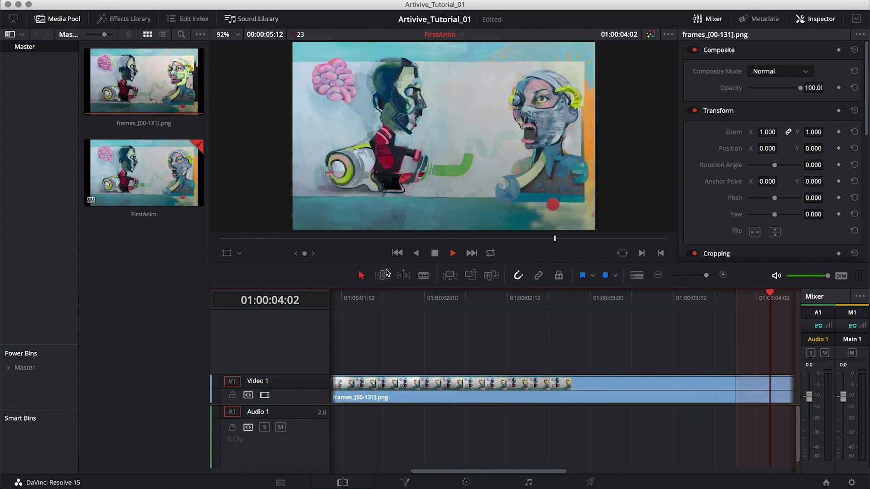
{"action": "left_click", "coordinate": [391, 328]}
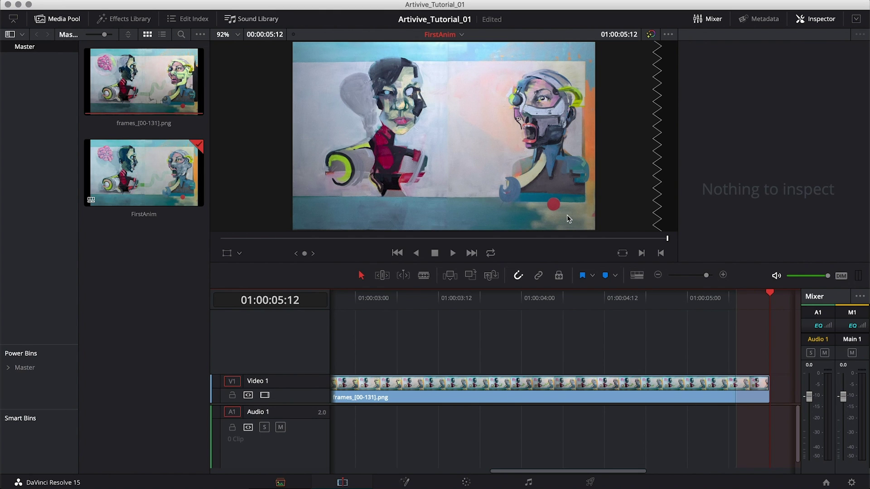
{"action": "left_click", "coordinate": [590, 482]}
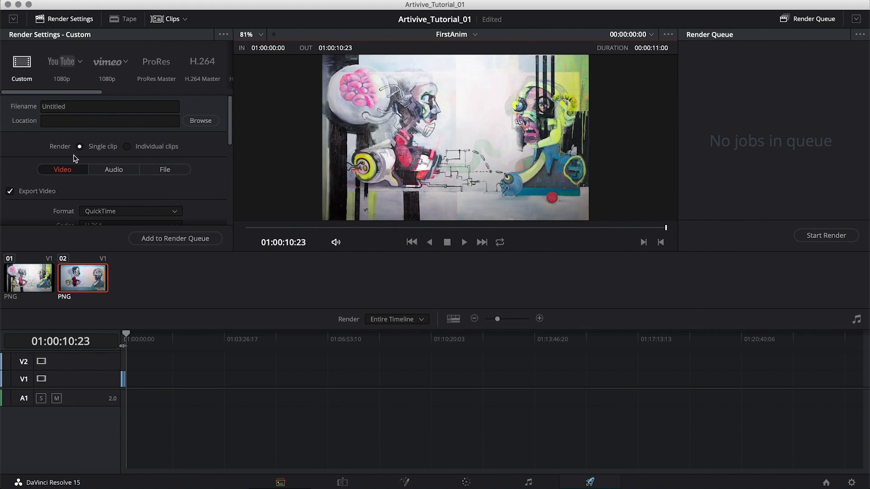
Set the render format to MP4 and the filename to Artivive_Video
{"action": "left_click", "coordinate": [80, 102]}
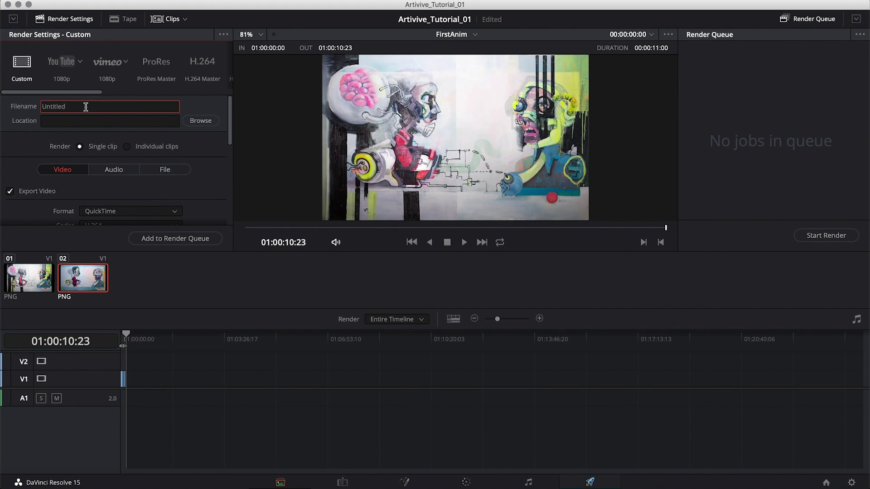
{"action": "left_click", "coordinate": [127, 212]}
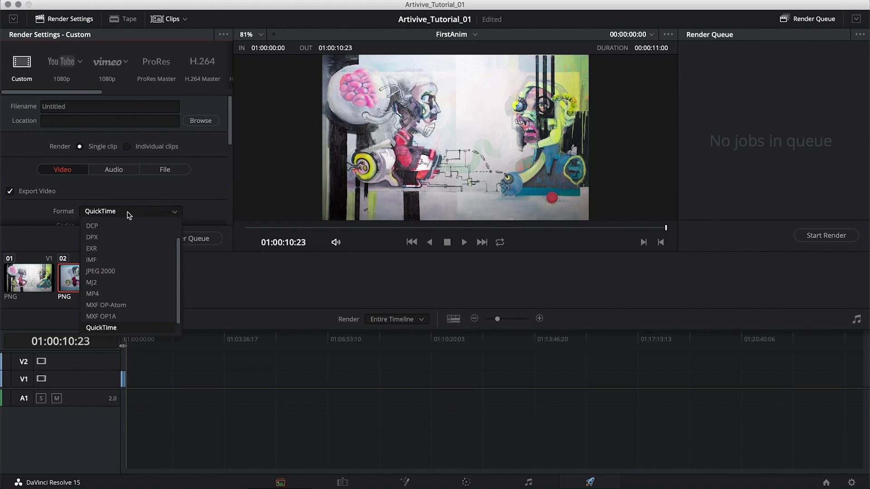
{"action": "left_click", "coordinate": [114, 294]}
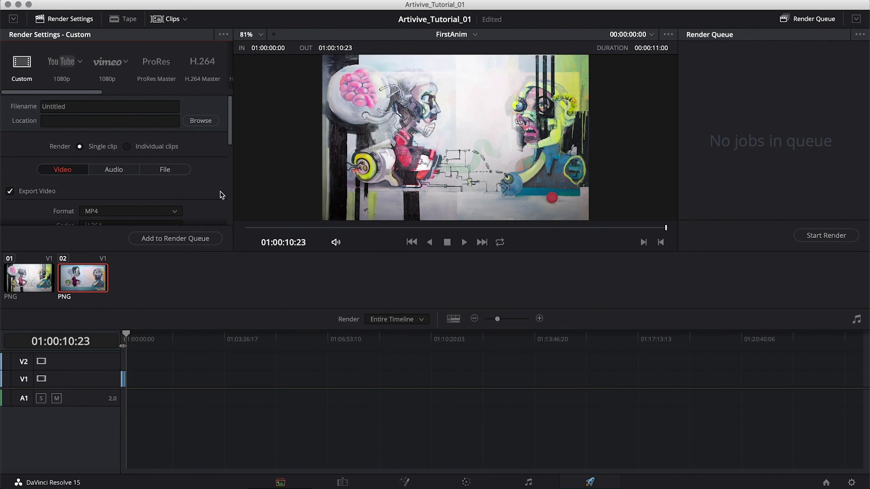
{"action": "scroll", "coordinate": [220, 194], "scroll_direction": "down", "scroll_amount": 3}
{"action": "scroll", "coordinate": [220, 194], "scroll_direction": "up", "scroll_amount": 3}
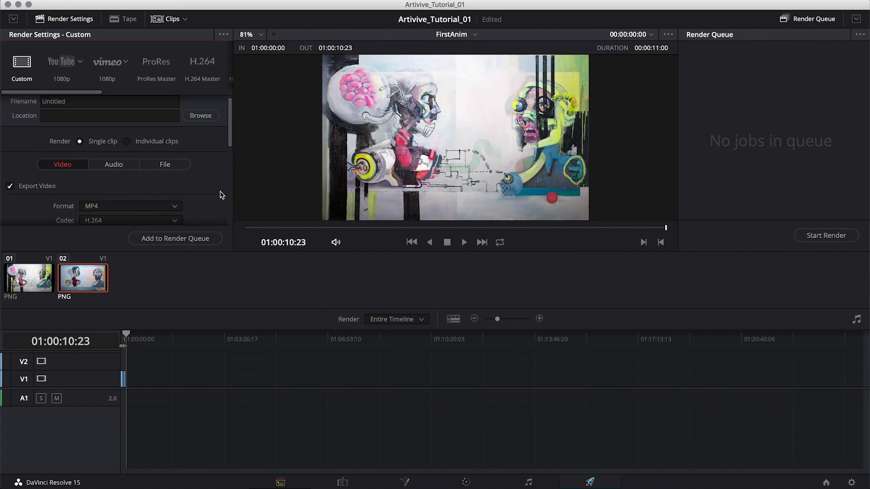
{"action": "double_click", "coordinate": [77, 108]}
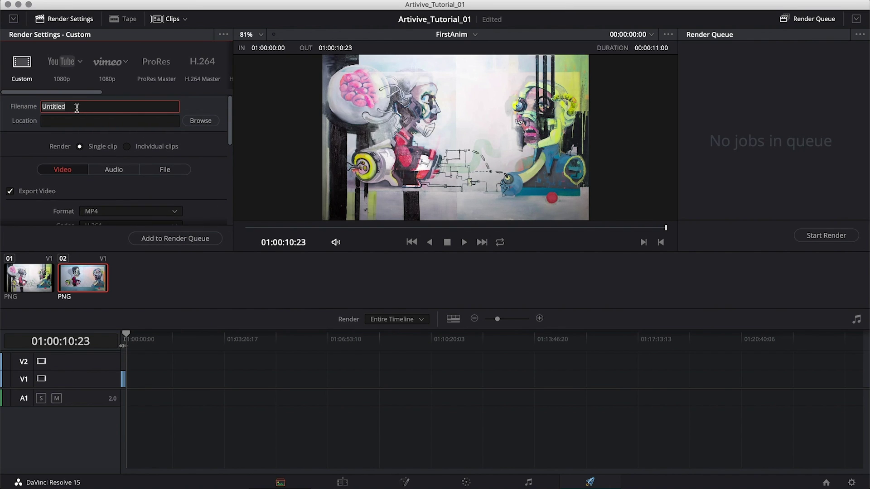
{"action": "type", "text": "Artivive_Video"}
{"action": "key", "text": "Return"}
Set the render location to the Desktop folder Artivive_Tutorial_01
{"action": "left_click", "coordinate": [203, 125]}
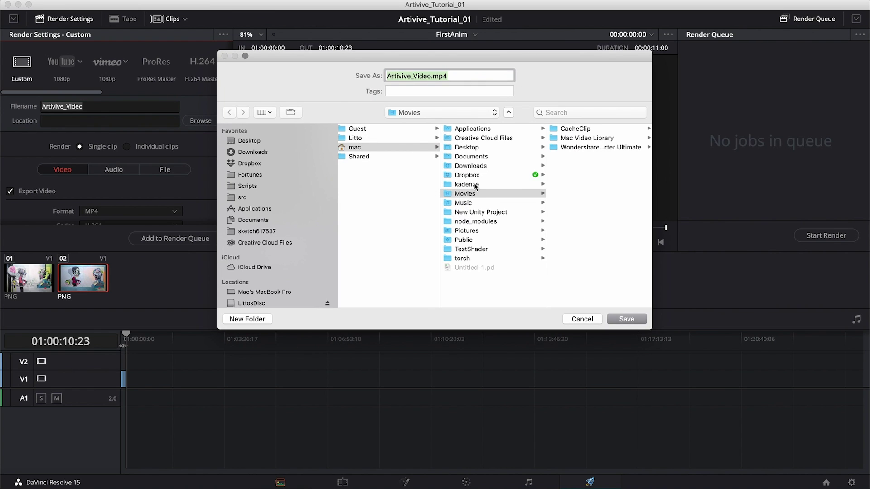
{"action": "left_click", "coordinate": [283, 141]}
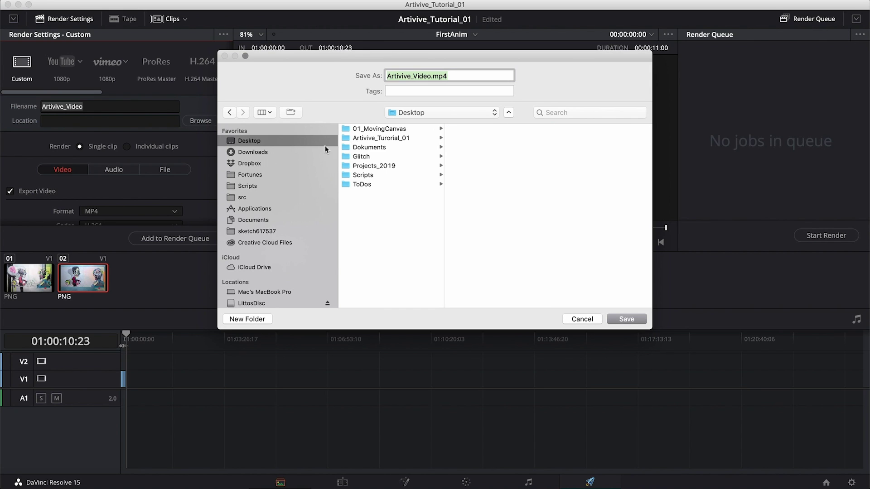
{"action": "left_click", "coordinate": [378, 138]}
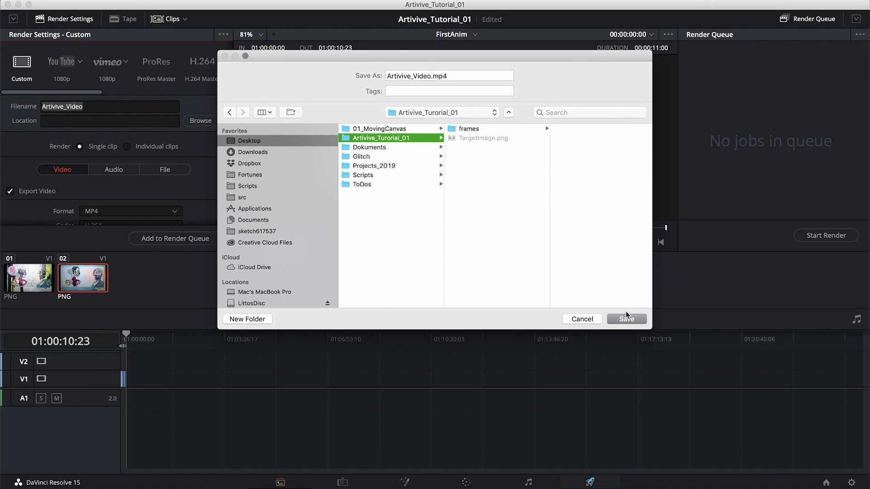
{"action": "left_click", "coordinate": [626, 319]}
Keep the frame rate at 24 fps and add the FirstAnim job to the render queue
{"action": "scroll", "coordinate": [225, 199], "scroll_direction": "down", "scroll_amount": 3}
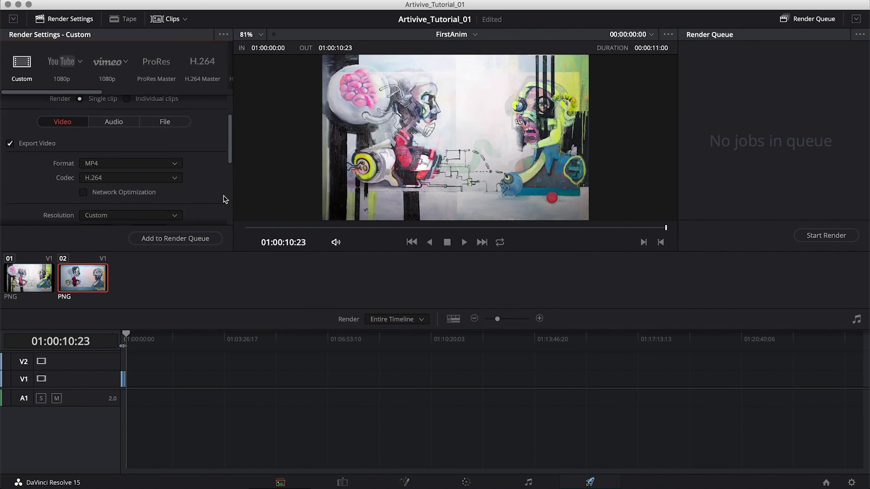
{"action": "scroll", "coordinate": [225, 200], "scroll_direction": "down", "scroll_amount": 3}
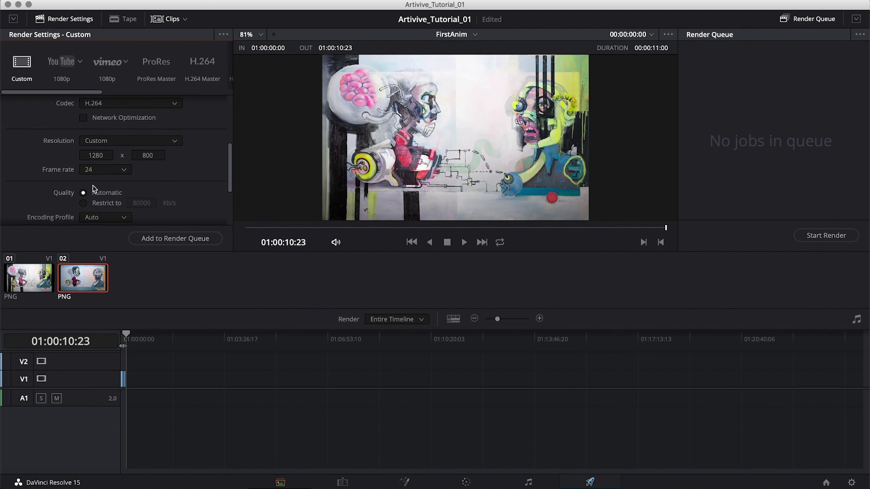
{"action": "left_click", "coordinate": [117, 170]}
{"action": "left_click", "coordinate": [26, 178]}
{"action": "scroll", "coordinate": [179, 185], "scroll_direction": "down", "scroll_amount": 4}
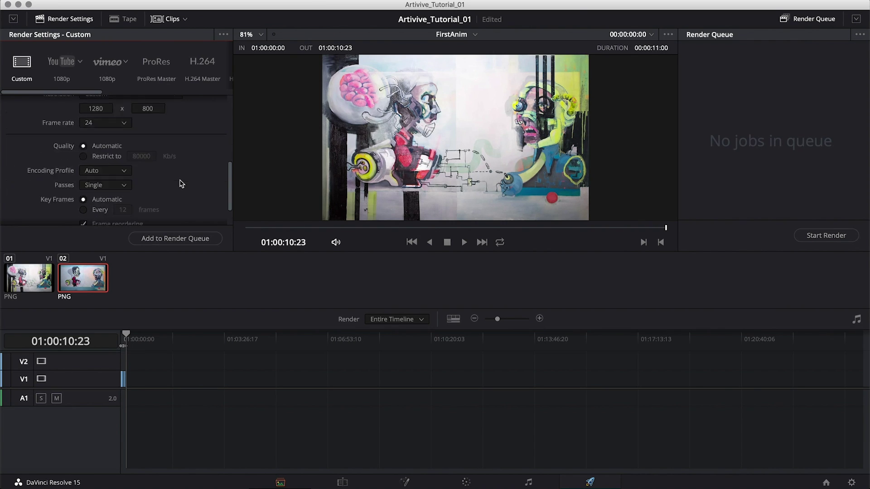
{"action": "left_click", "coordinate": [186, 240]}
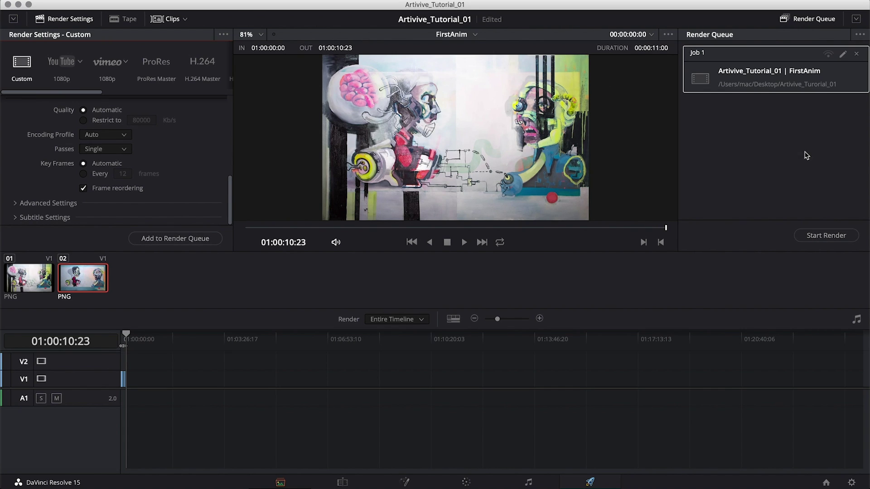
Render the queued FirstAnim job to the Artivive_Video MP4 file
{"action": "left_click", "coordinate": [831, 243]}
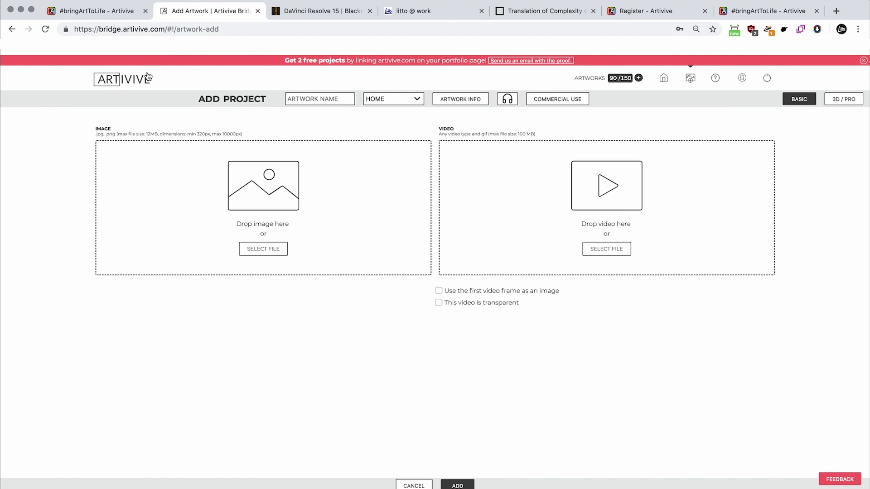
Start a new artwork project with TargetImage.png as its target image
{"action": "left_click", "coordinate": [147, 76]}
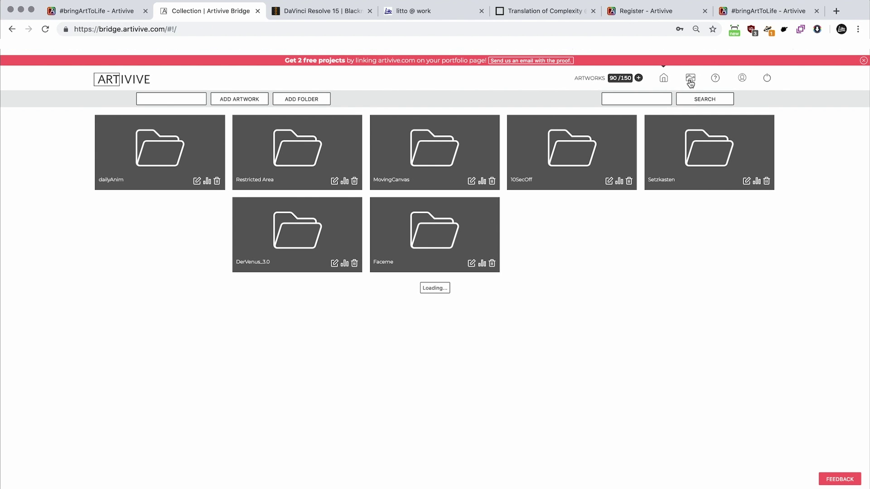
{"action": "left_click", "coordinate": [690, 81]}
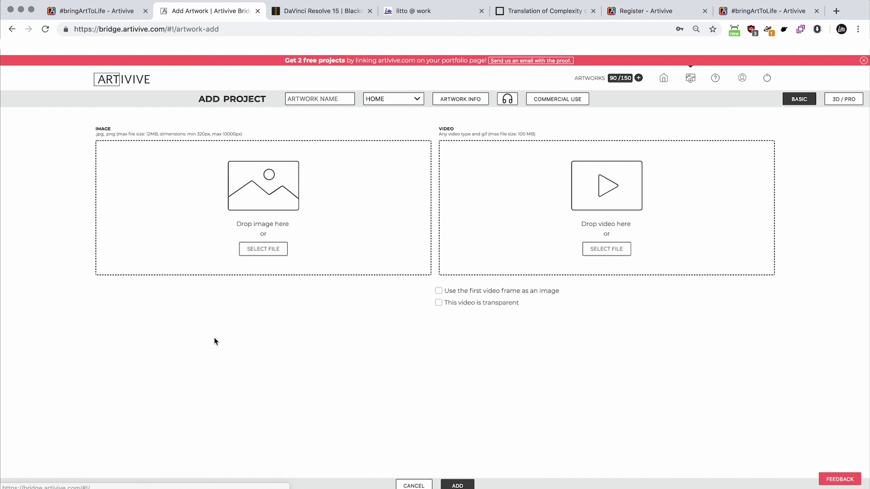
{"action": "left_click", "coordinate": [271, 255]}
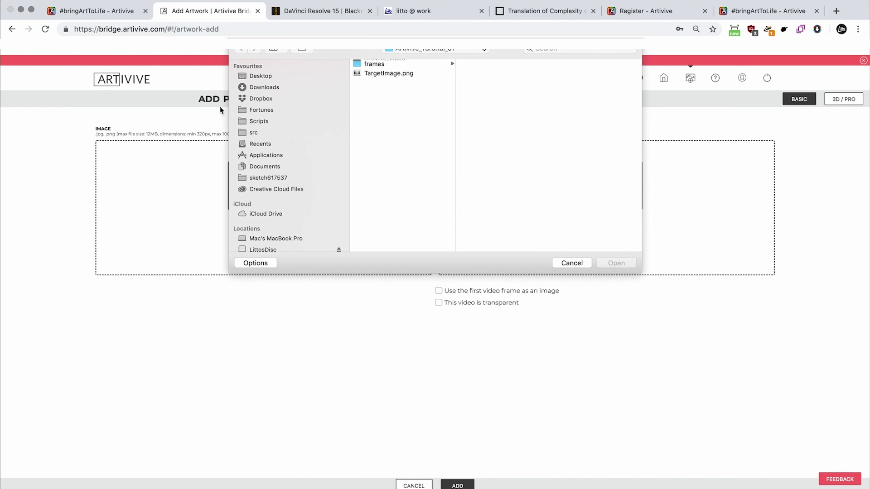
{"action": "left_click", "coordinate": [398, 82]}
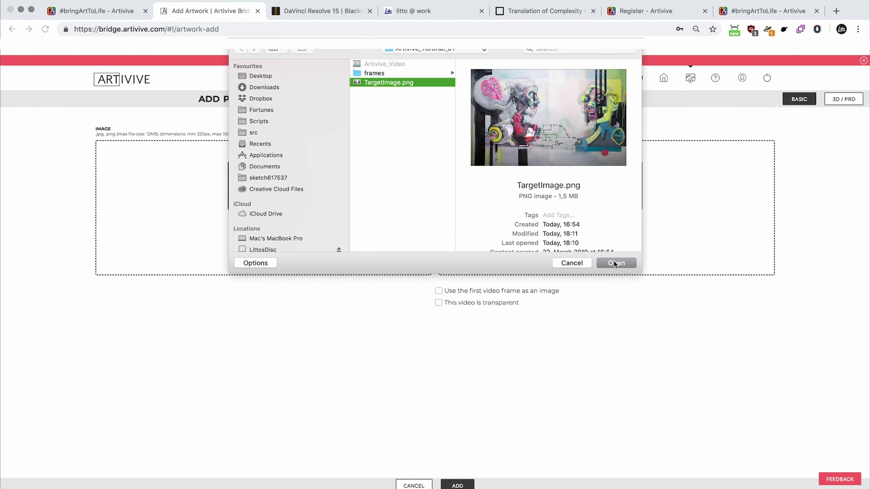
{"action": "left_click", "coordinate": [615, 262]}
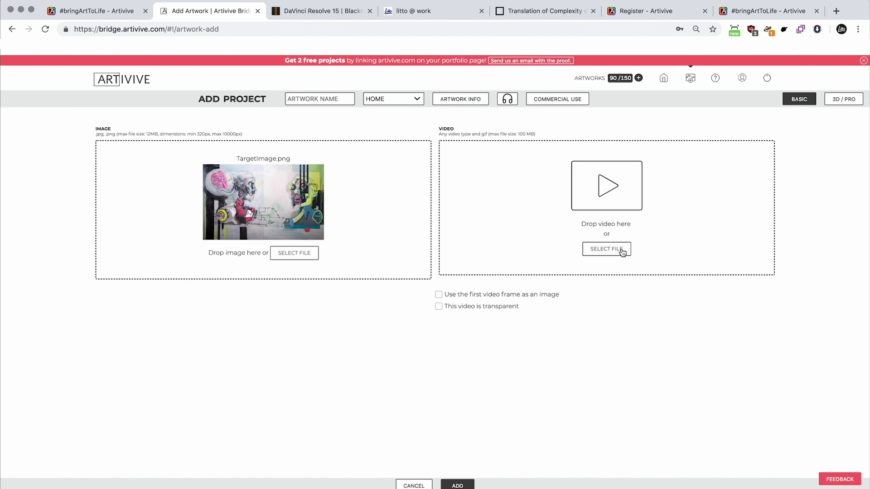
Attach the rendered Artivive_Video.mp4 as the project's video
{"action": "left_click", "coordinate": [602, 250]}
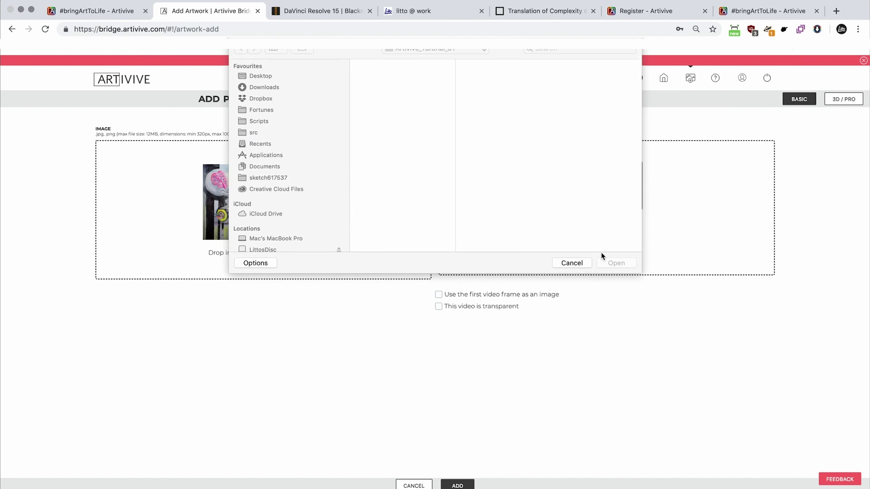
{"action": "left_click", "coordinate": [393, 63]}
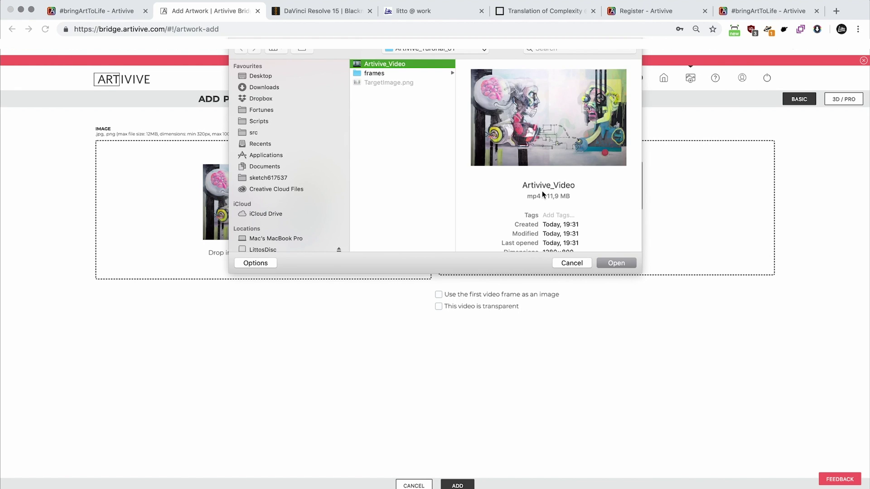
{"action": "left_click", "coordinate": [617, 263]}
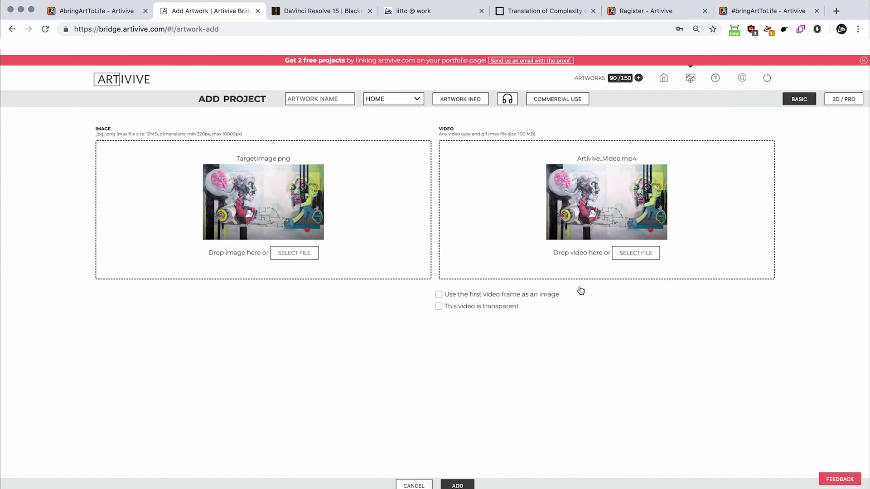
{"action": "left_click", "coordinate": [440, 296]}
{"action": "left_click", "coordinate": [439, 297]}
{"action": "left_click", "coordinate": [439, 307]}
{"action": "left_click", "coordinate": [439, 308]}
{"action": "left_click", "coordinate": [439, 296]}
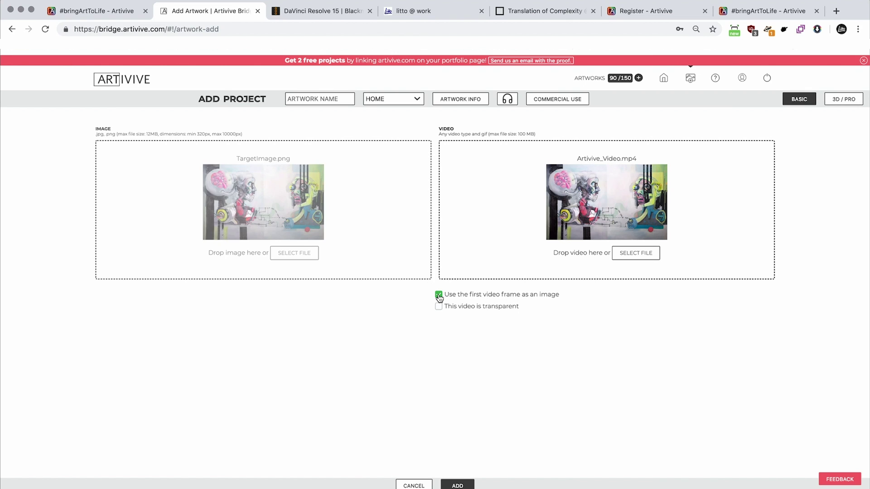
{"action": "left_click", "coordinate": [438, 296]}
{"action": "left_click", "coordinate": [439, 296]}
{"action": "left_click", "coordinate": [439, 296]}
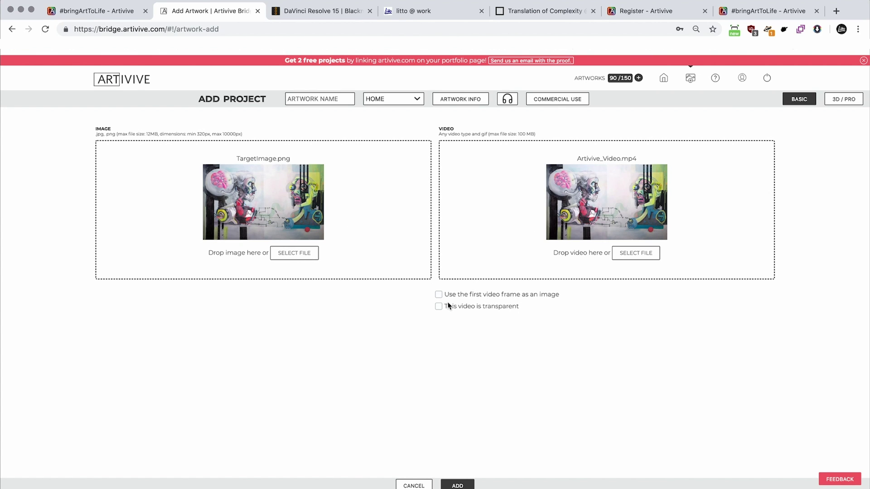
{"action": "left_click", "coordinate": [476, 311]}
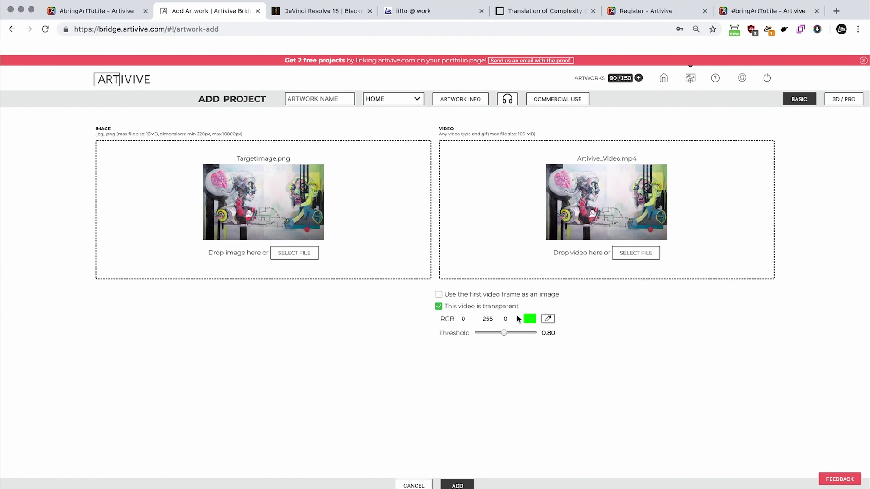
{"action": "left_click", "coordinate": [501, 312]}
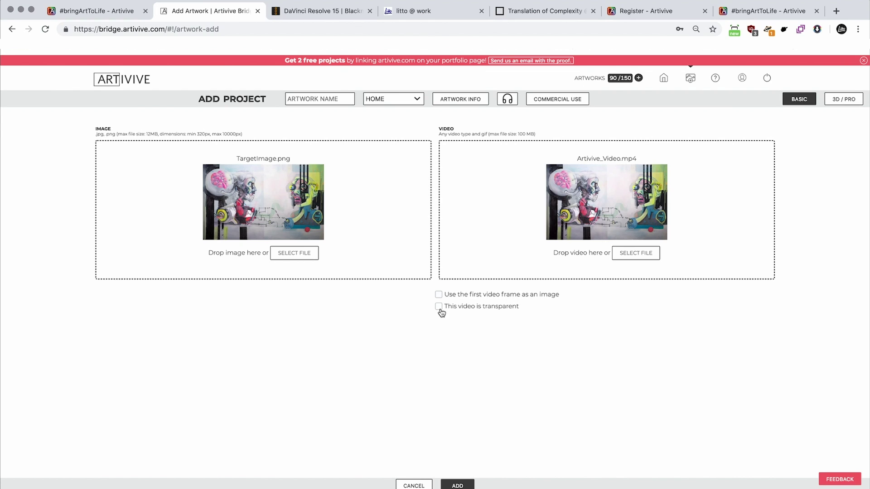
{"action": "left_click", "coordinate": [326, 95]}
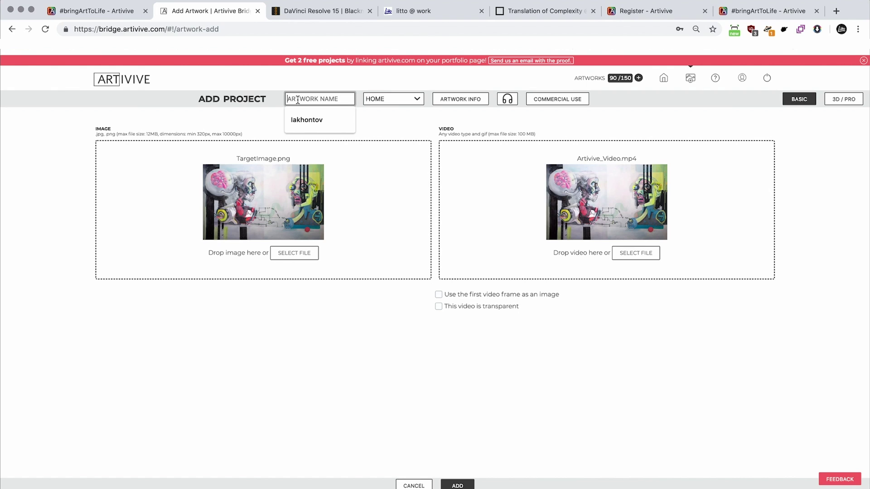
Name the project Tutorial_01, then enter the artist's name and the artwork title Artivive_Tutorial
{"action": "type", "text": "Tutorial_01"}
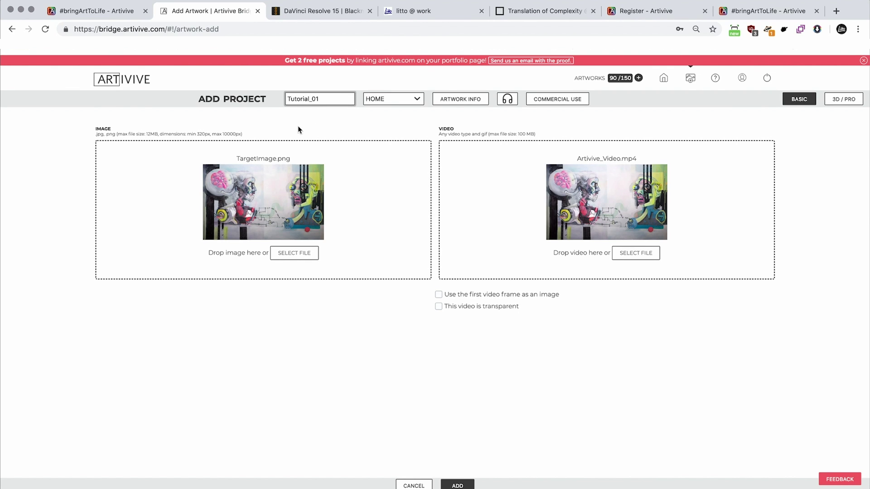
{"action": "left_click", "coordinate": [299, 130]}
{"action": "left_click", "coordinate": [467, 104]}
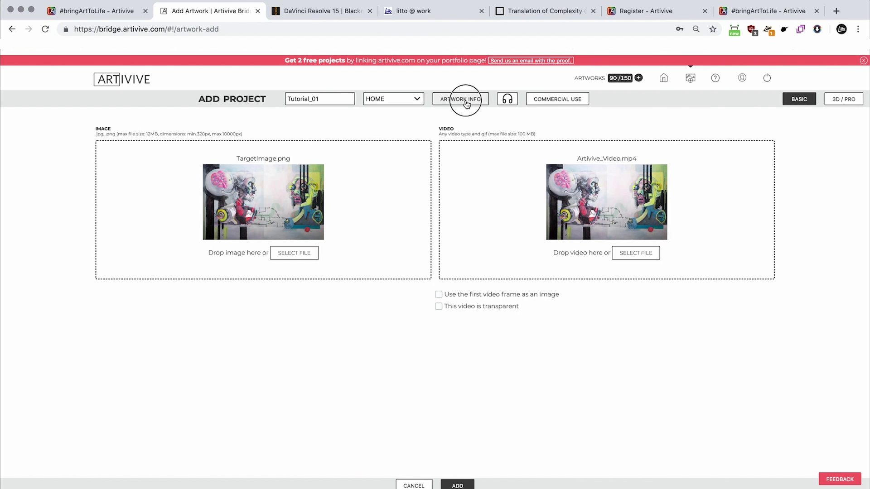
{"action": "left_click", "coordinate": [351, 232]}
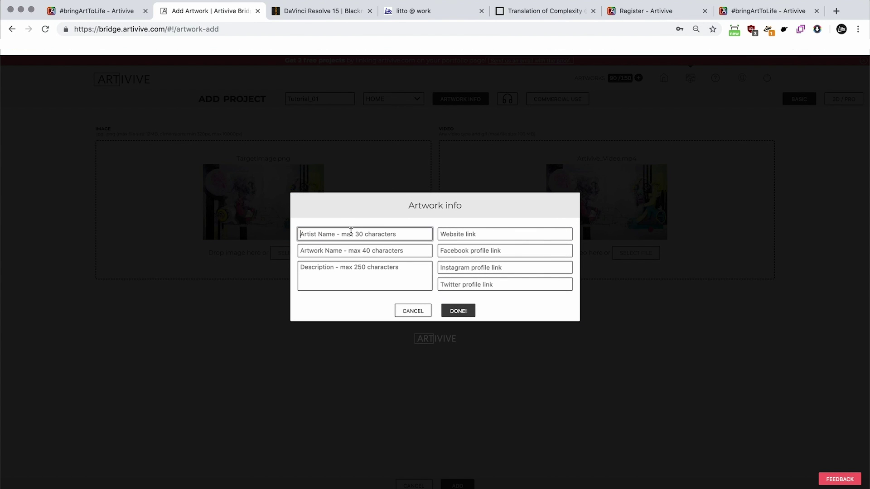
{"action": "type", "text": "Litto"}
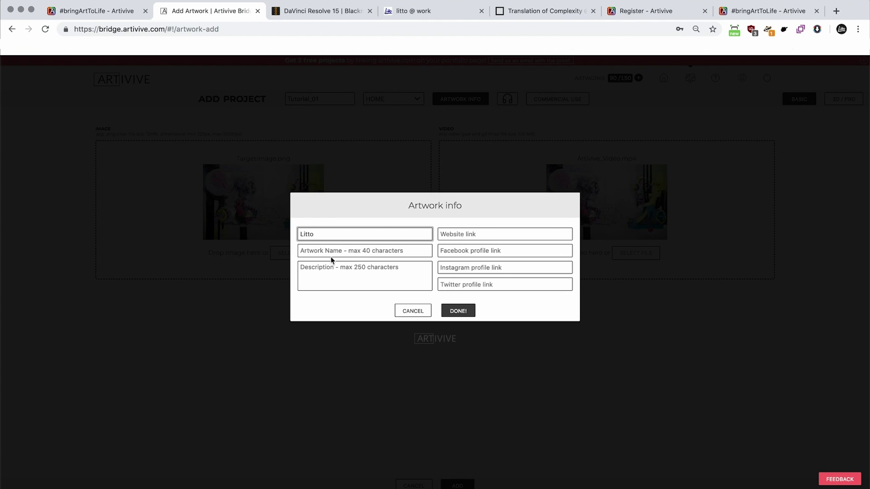
{"action": "left_click", "coordinate": [337, 251]}
{"action": "type", "text": "T"}
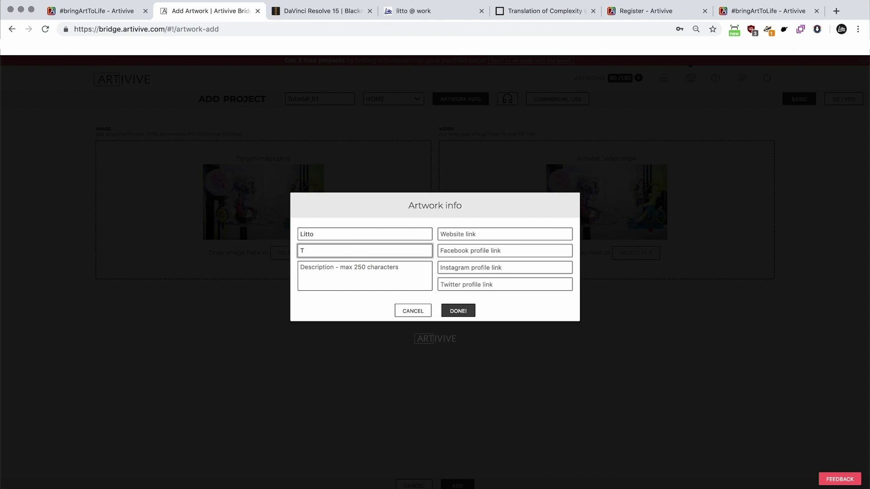
{"action": "key", "text": "BackSpace"}
{"action": "type", "text": "Artivive_Tutorial"}
Add description 01 and paste the artist's website link, then save the artwork info
{"action": "left_click", "coordinate": [331, 268]}
{"action": "type", "text": "01"}
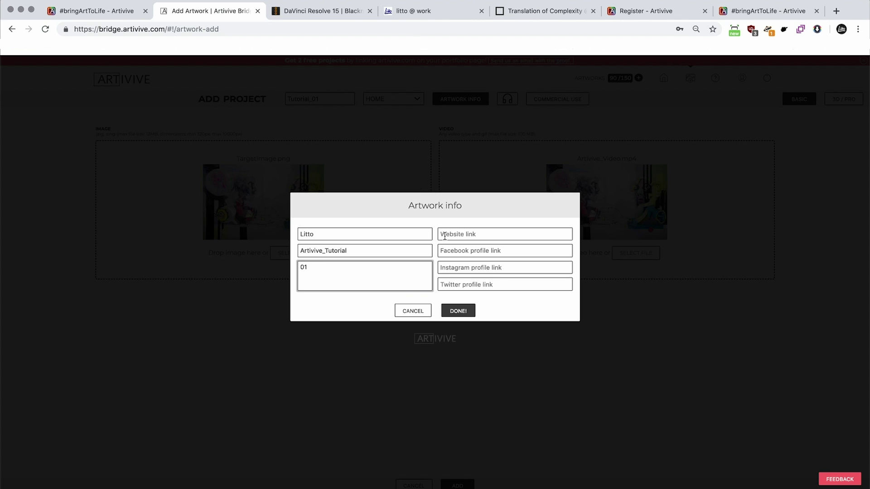
{"action": "left_click", "coordinate": [403, 11]}
{"action": "left_click", "coordinate": [357, 31]}
{"action": "key", "text": "cmd+c"}
{"action": "left_click", "coordinate": [463, 234]}
{"action": "key", "text": "cmd+v"}
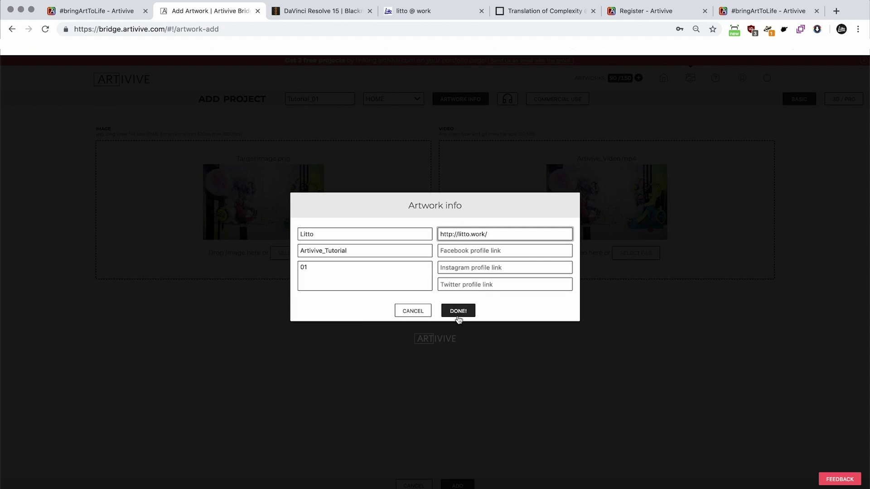
{"action": "left_click", "coordinate": [481, 253]}
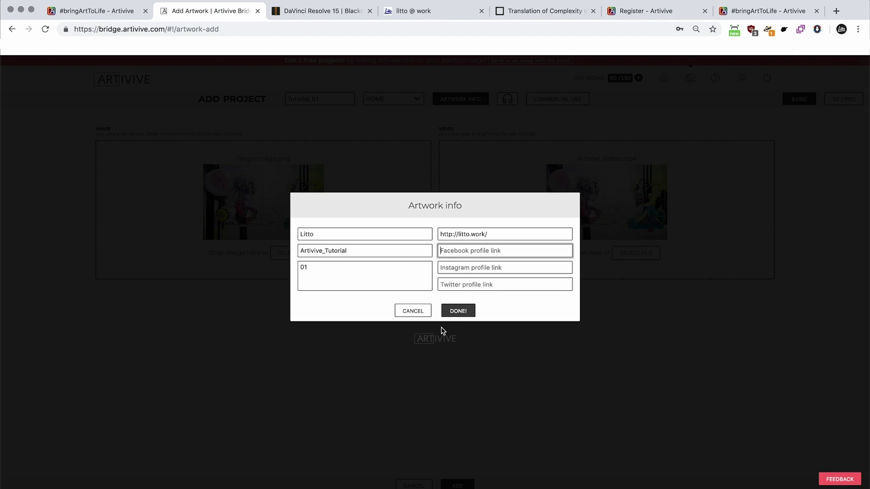
{"action": "left_click", "coordinate": [458, 311]}
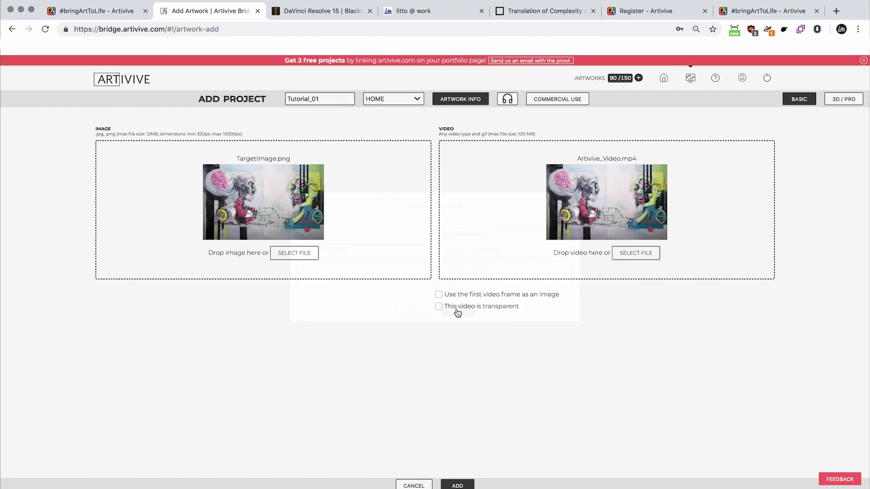
Turn on sound for Tutorial_01 and add it to the collection, reaching 91/150 artworks
{"action": "left_click", "coordinate": [508, 102]}
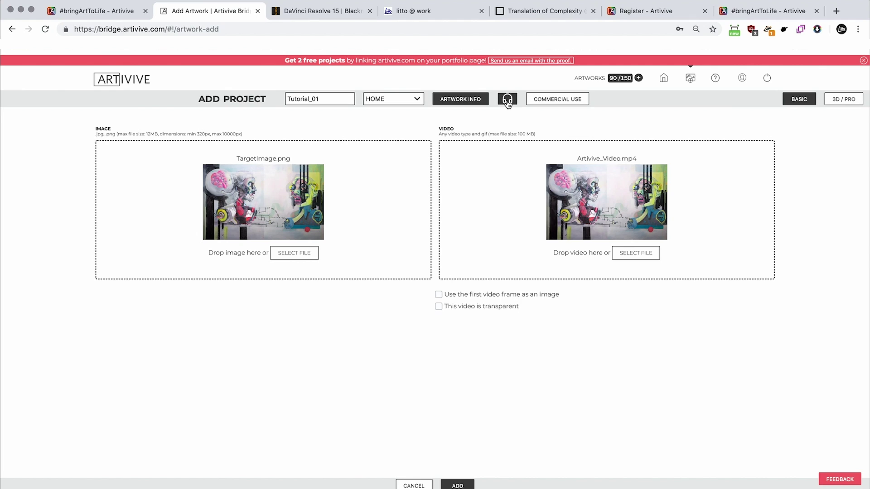
{"action": "left_click", "coordinate": [508, 102]}
{"action": "left_click", "coordinate": [457, 485]}
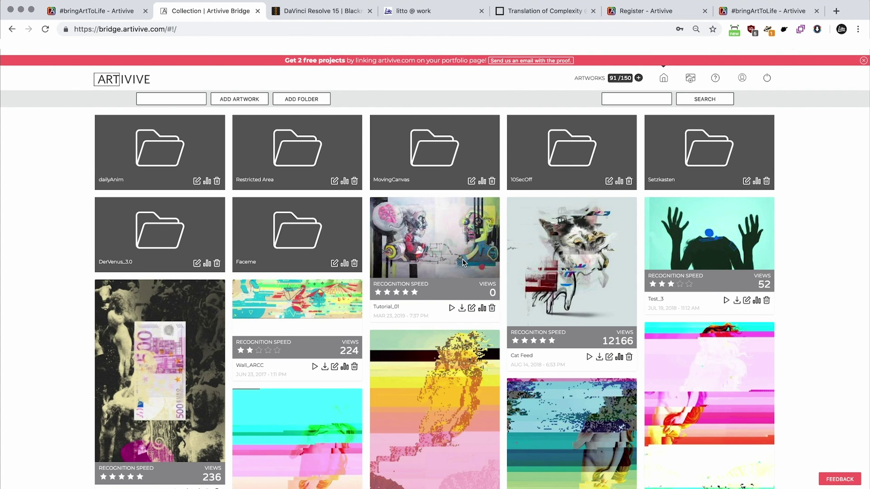
{"action": "scroll", "coordinate": [463, 262], "scroll_direction": "down", "scroll_amount": 3}
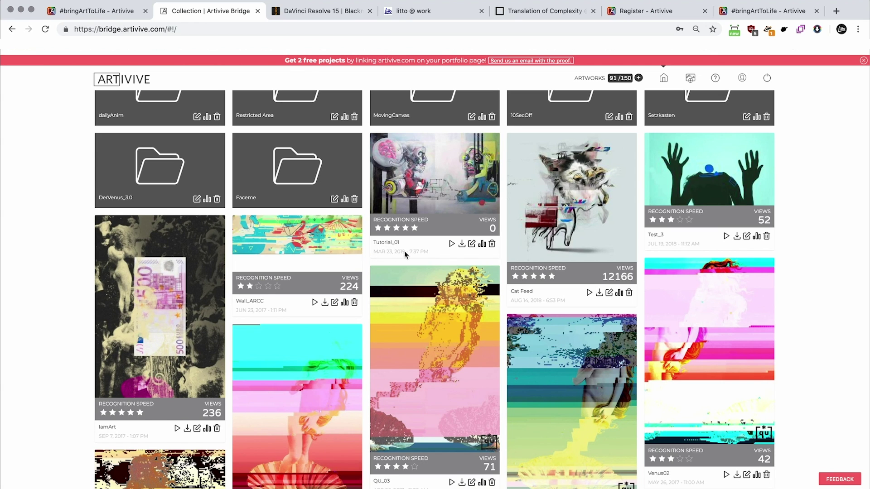
{"action": "left_click", "coordinate": [452, 244]}
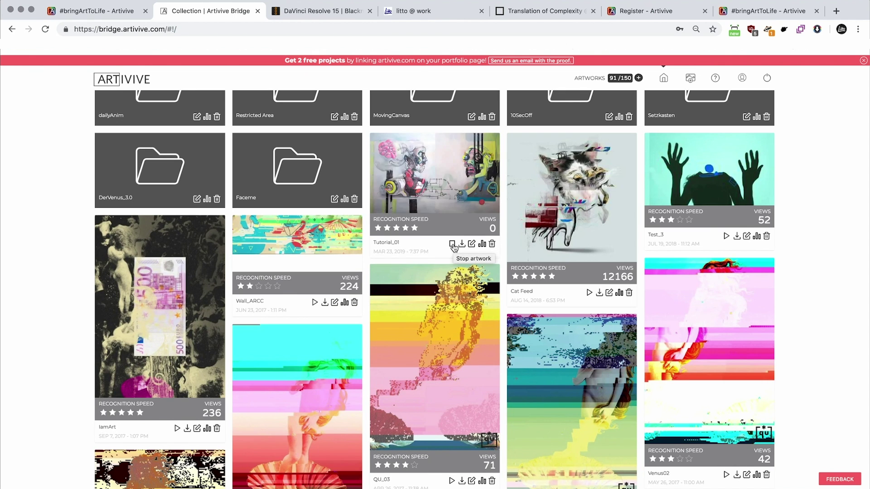
{"action": "left_click", "coordinate": [453, 245]}
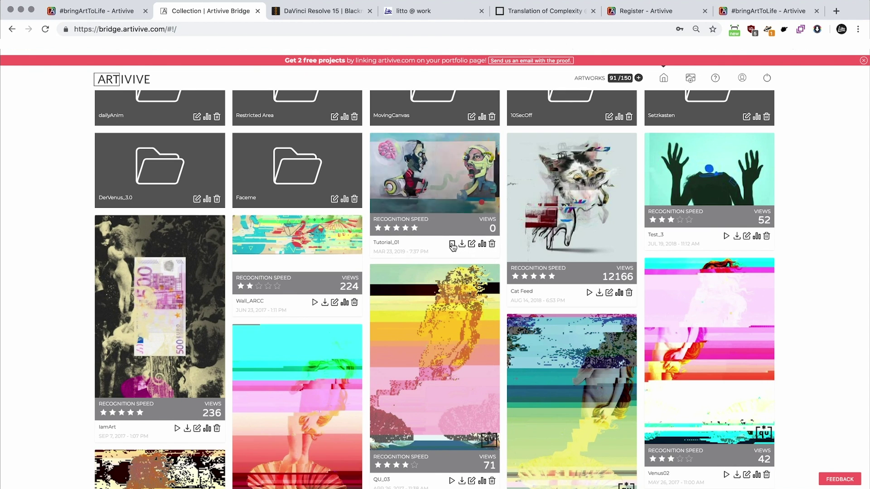
{"action": "left_click", "coordinate": [482, 245]}
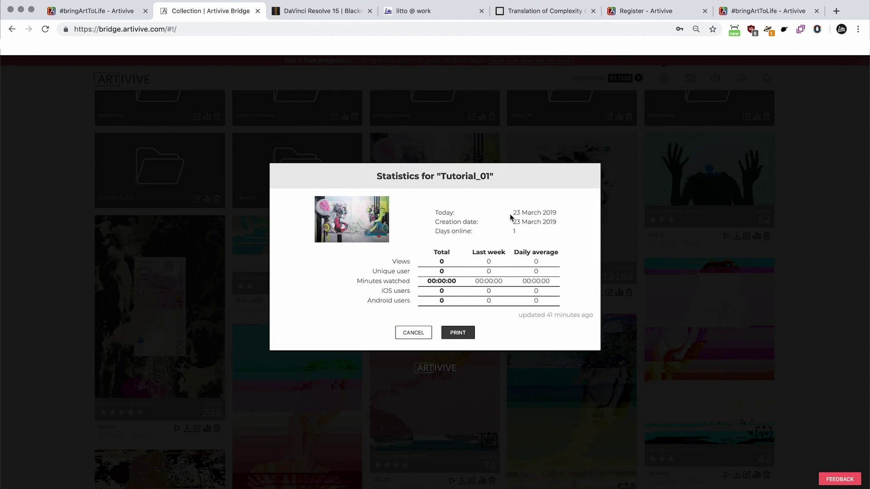
{"action": "left_click", "coordinate": [407, 333]}
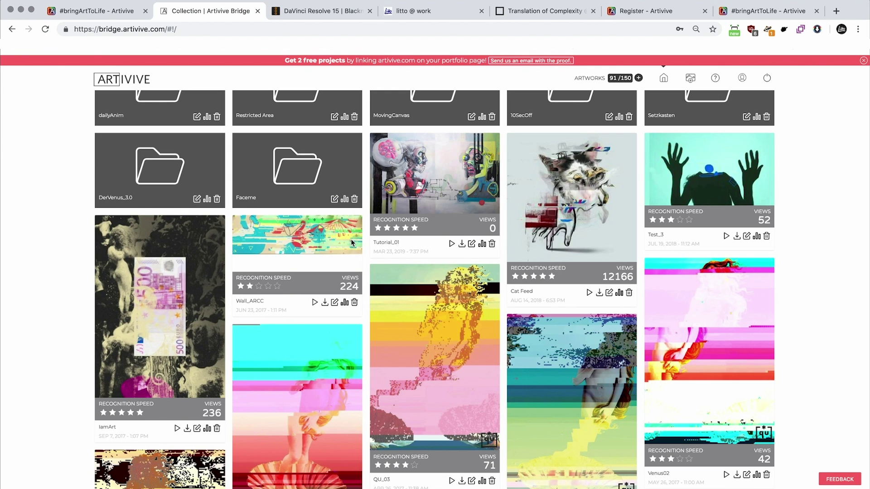
{"action": "scroll", "coordinate": [351, 238], "scroll_direction": "up", "scroll_amount": 3}
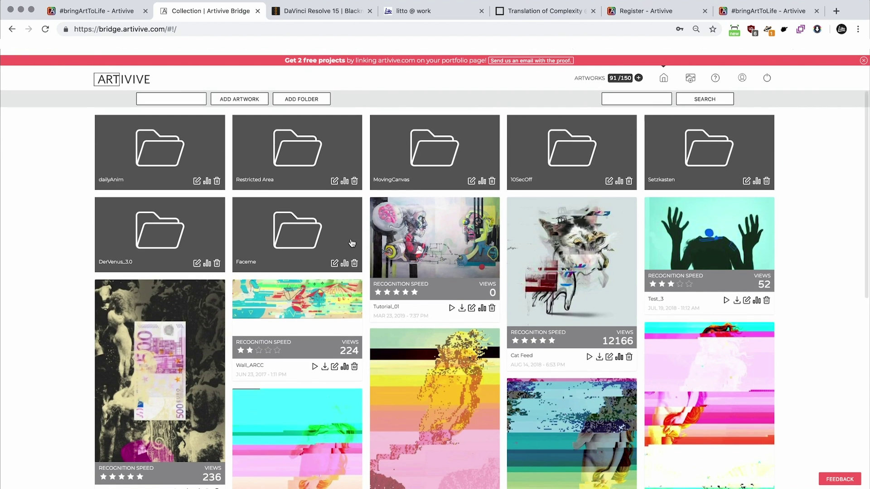